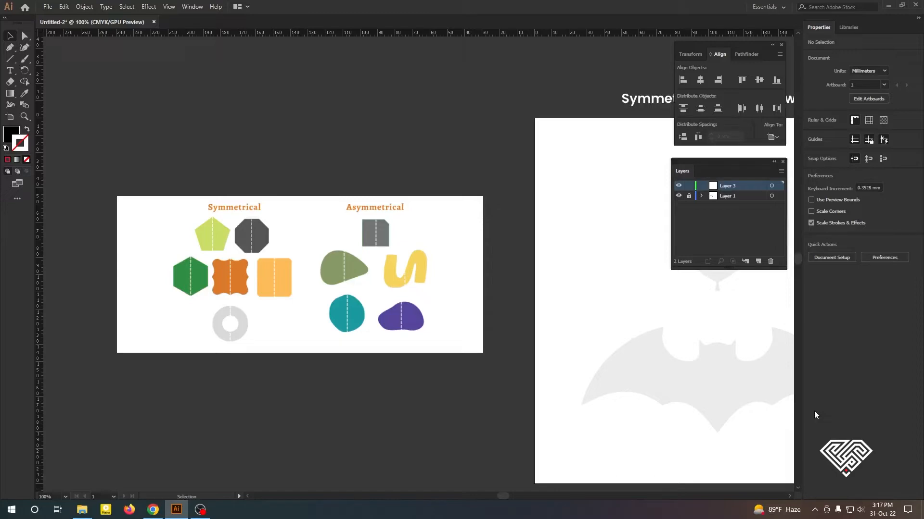
# - Examine the symmetrical and asymmetrical example shapes and how their dashed centre lines divide them
pyautogui.scroll(3, 267, 281)
pyautogui.scroll(-1, 402, 352)
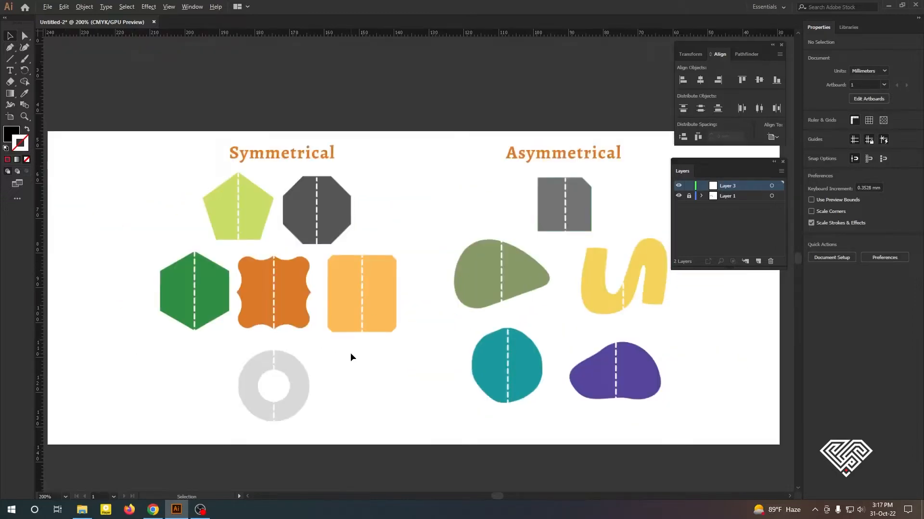
pyautogui.scroll(2, 350, 353)
pyautogui.scroll(-3, 285, 344)
pyautogui.scroll(3, 282, 345)
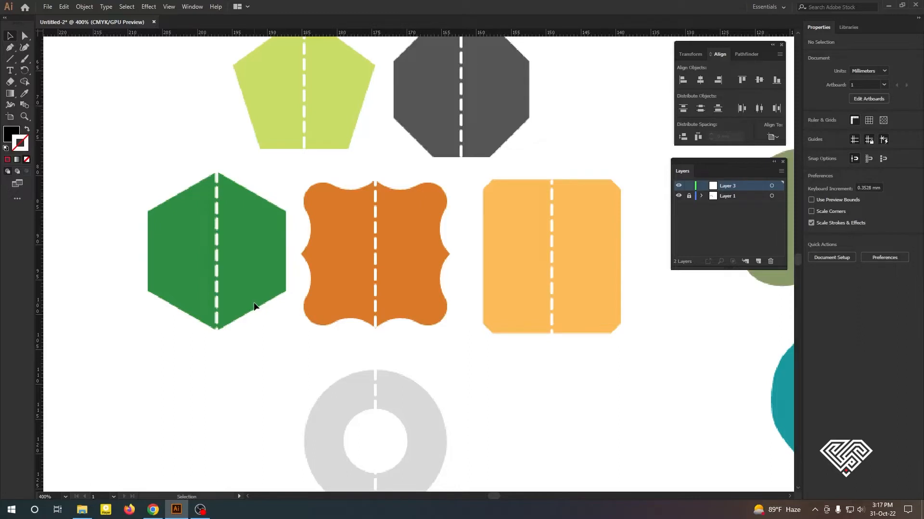
pyautogui.scroll(-1, 255, 305)
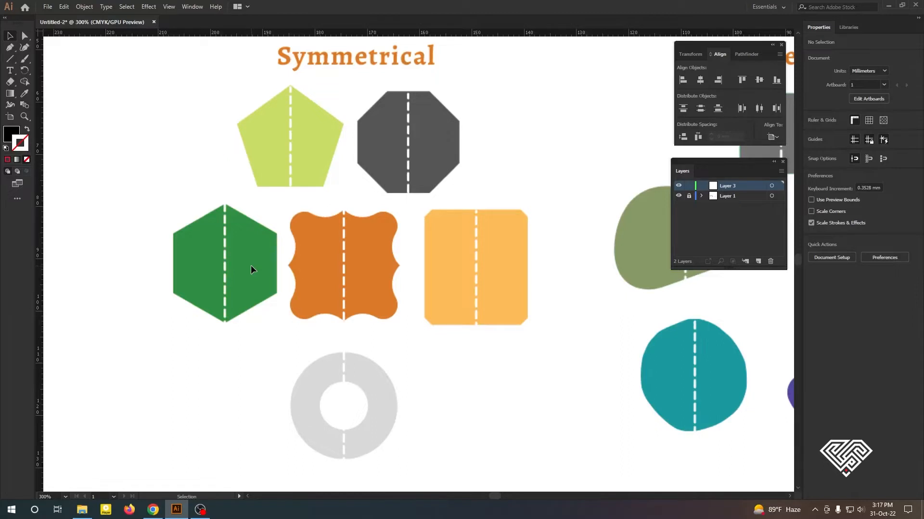
pyautogui.scroll(-2, 250, 264)
pyautogui.scroll(2, 524, 292)
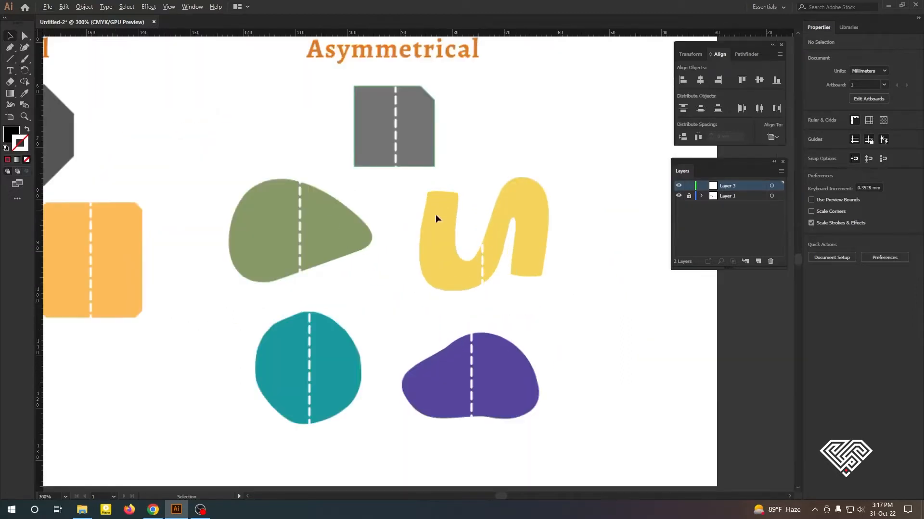
pyautogui.scroll(1, 392, 240)
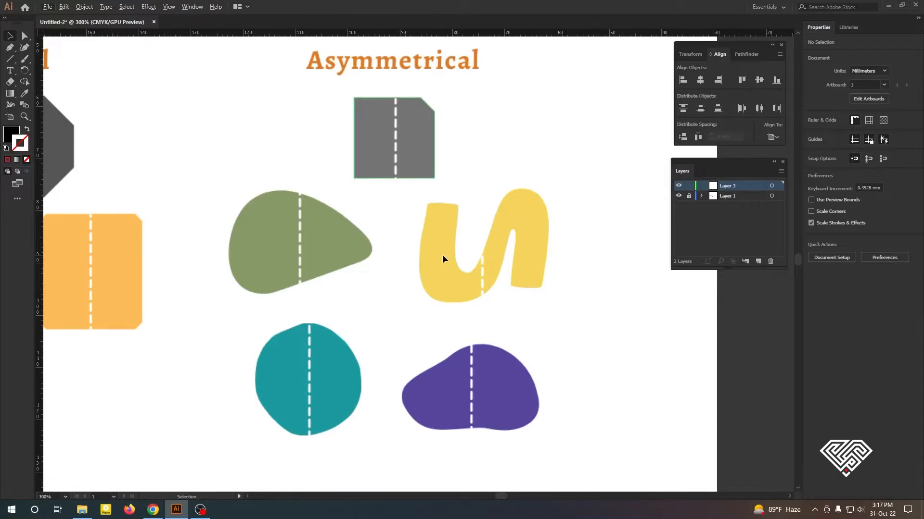
pyautogui.scroll(2, 379, 117)
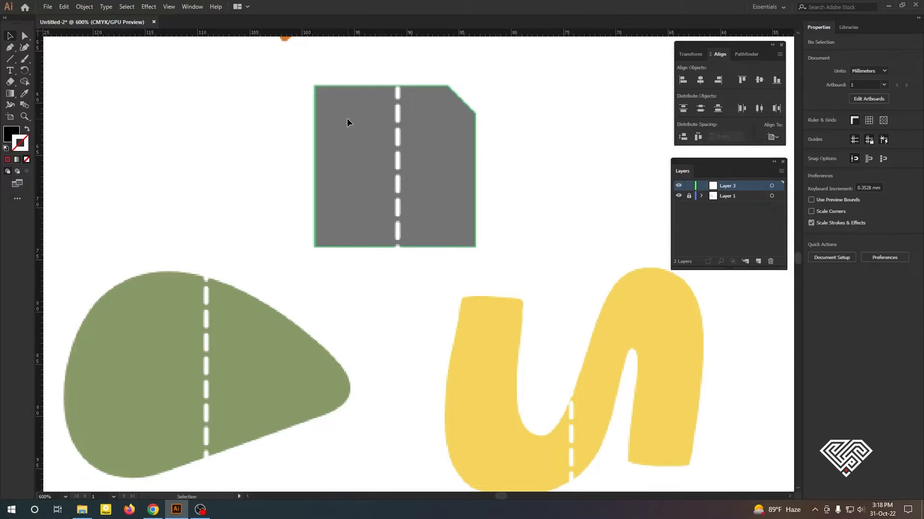
pyautogui.scroll(-6, 347, 123)
pyautogui.scroll(-2, 281, 184)
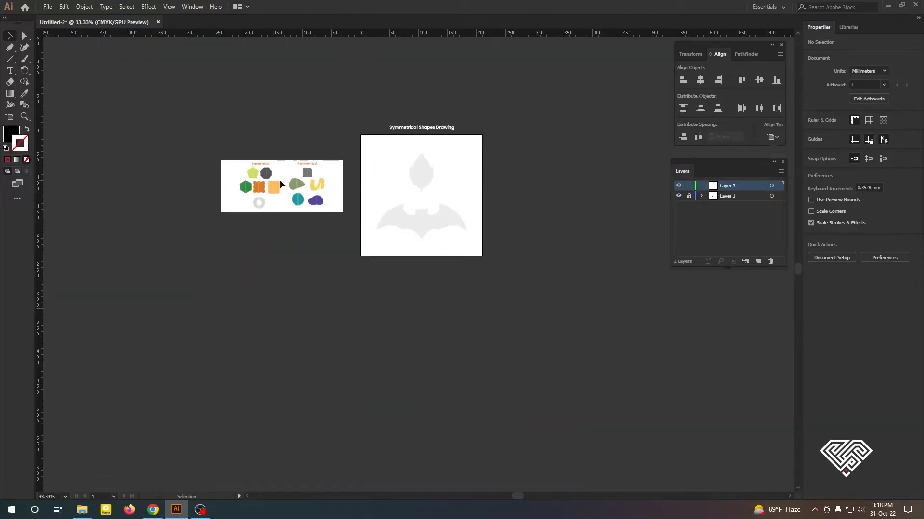
# - With the Pen tool, trace the leaf template's straight centre line from stem base to tip, then its upper left edge to the side point
pyautogui.scroll(2, 445, 167)
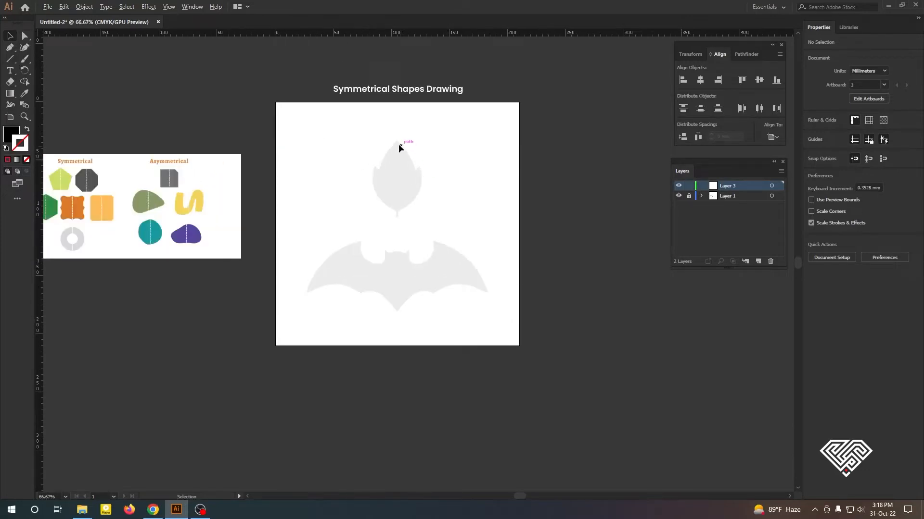
pyautogui.scroll(4, 398, 145)
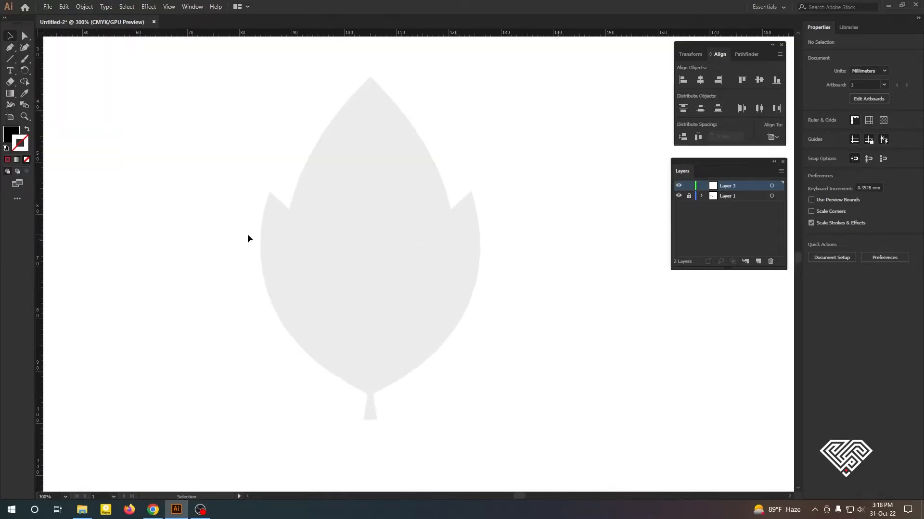
pyautogui.click(9, 48)
pyautogui.scroll(-1, 402, 410)
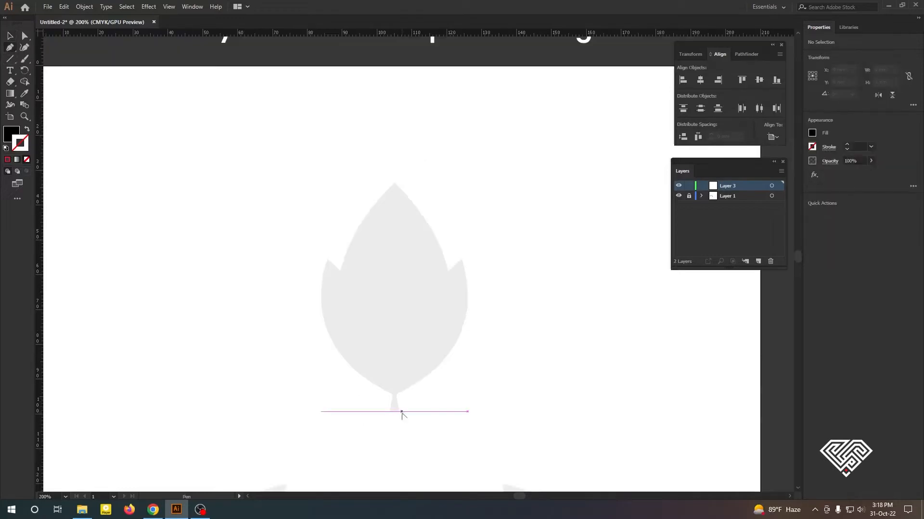
pyautogui.scroll(1, 402, 410)
pyautogui.click(390, 422)
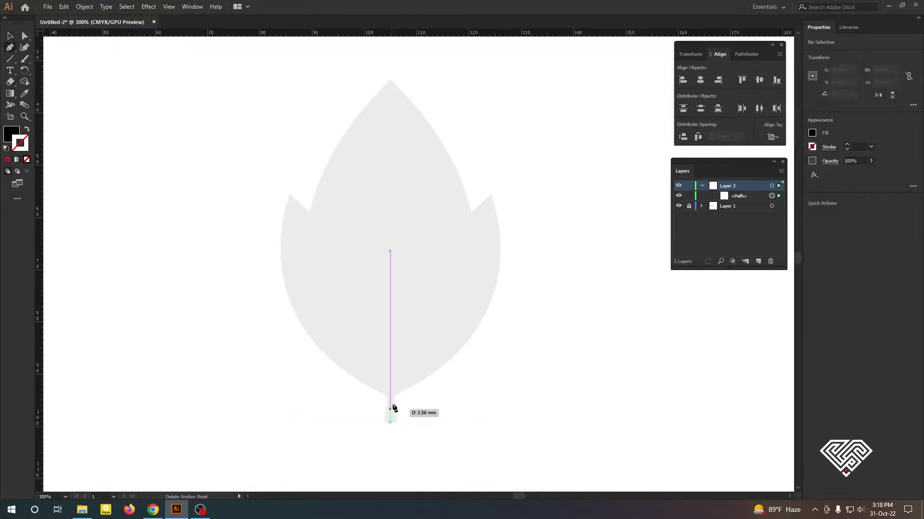
pyautogui.click(390, 81)
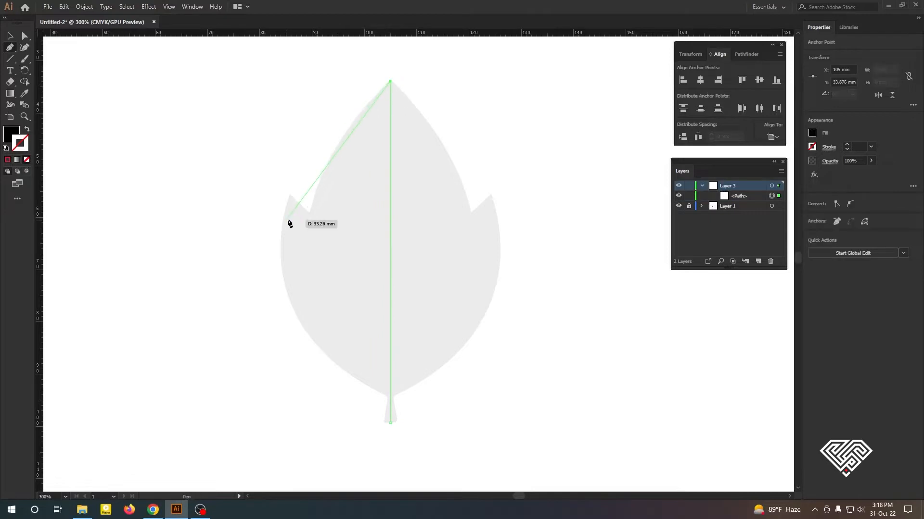
pyautogui.moveTo(311, 212); pyautogui.dragTo(286, 297)
pyautogui.click(310, 213)
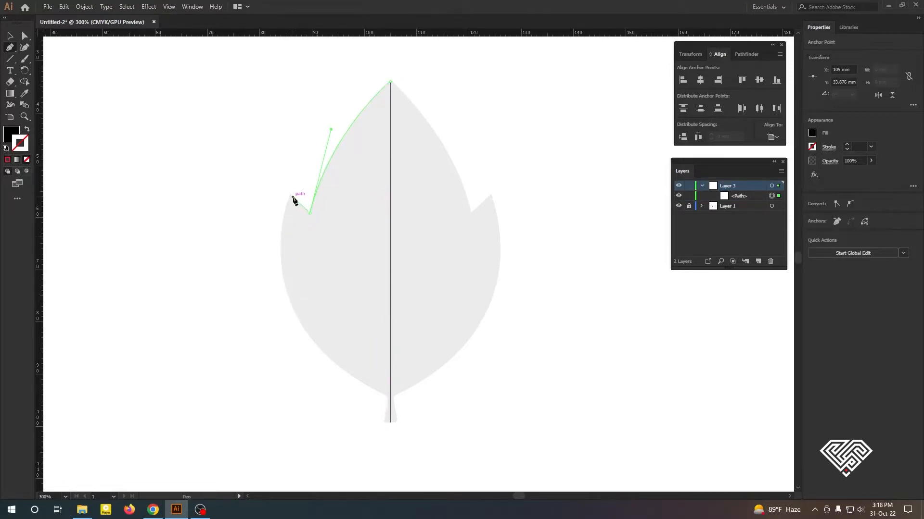
pyautogui.click(293, 195)
# - Trace the lower left curve and stem, closing the half-leaf path at the stem base, about 21 mm wide and 65 mm high
pyautogui.scroll(-2, 259, 215)
pyautogui.scroll(3, 318, 324)
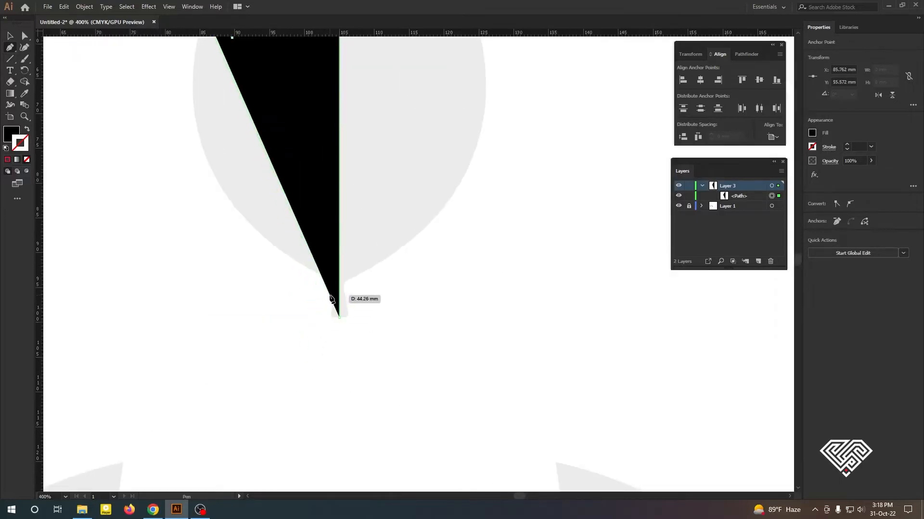
pyautogui.moveTo(330, 285); pyautogui.dragTo(527, 398)
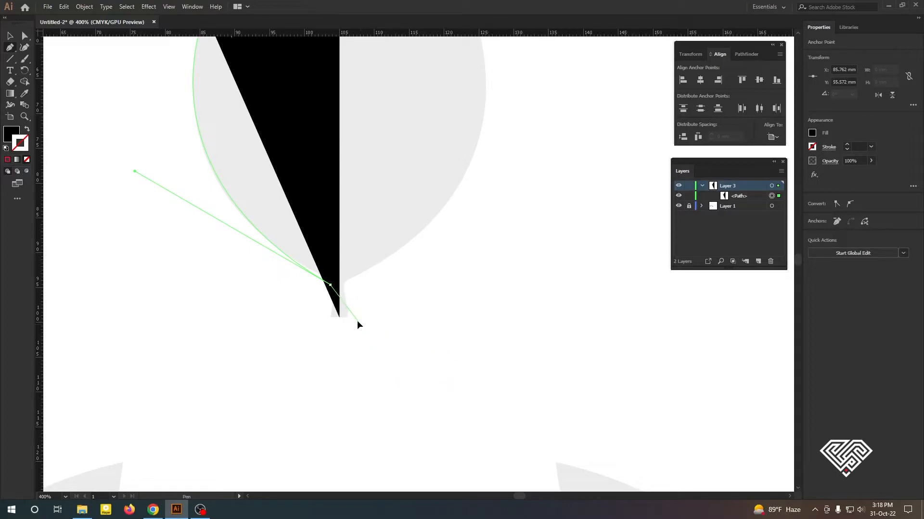
pyautogui.click(330, 286)
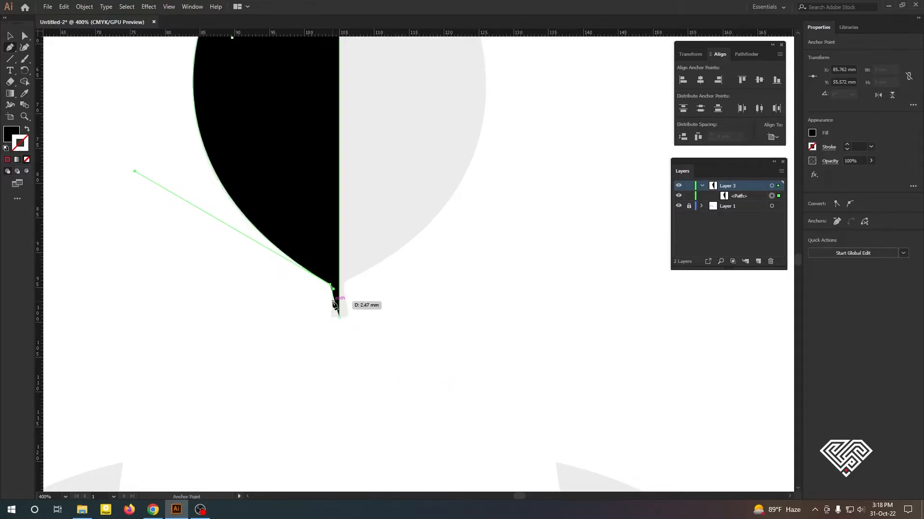
pyautogui.click(332, 318)
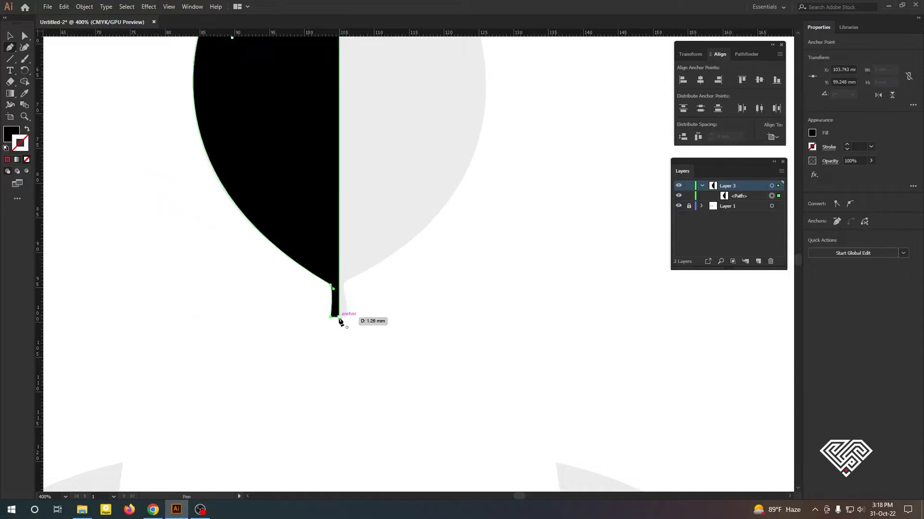
pyautogui.click(340, 318)
pyautogui.press('v')
pyautogui.scroll(-2, 355, 351)
pyautogui.click(446, 228)
# - Create a copy of the left half-leaf reflected on the vertical axis and move it over the template's right half
pyautogui.click(289, 199)
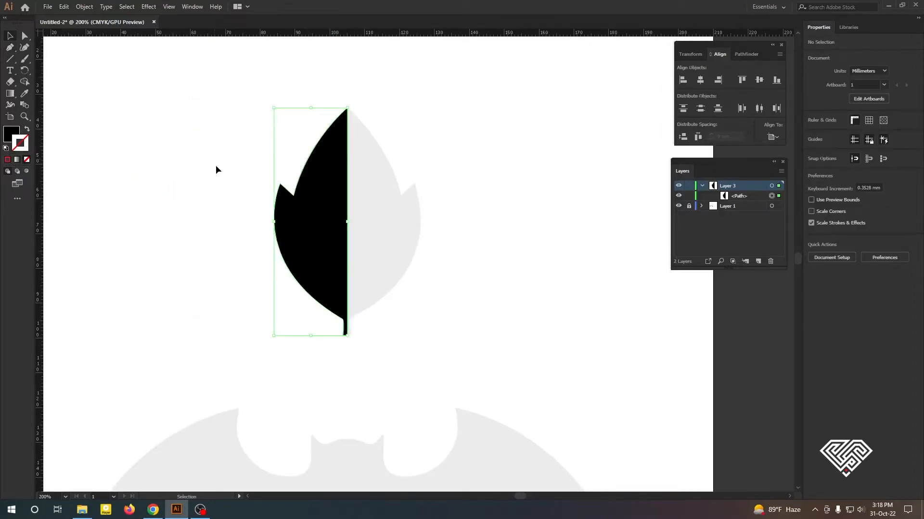
pyautogui.rightClick(313, 197)
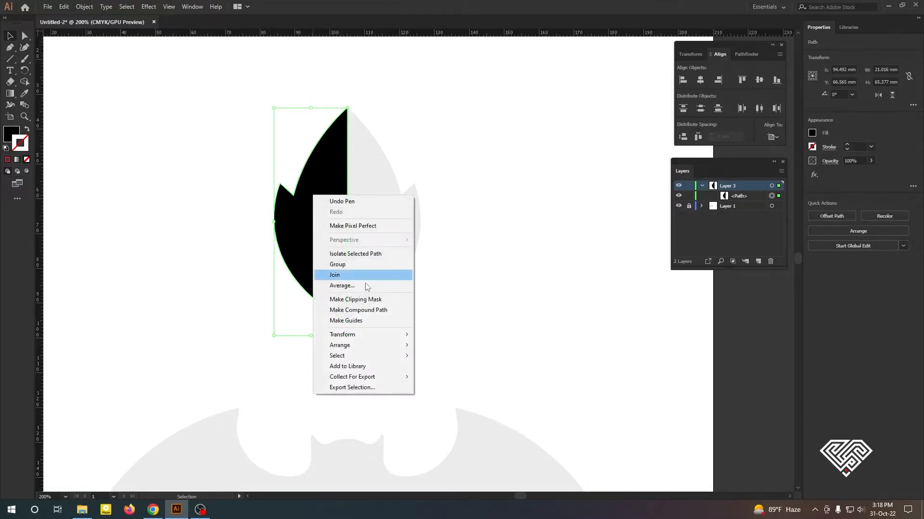
pyautogui.moveTo(361, 339)
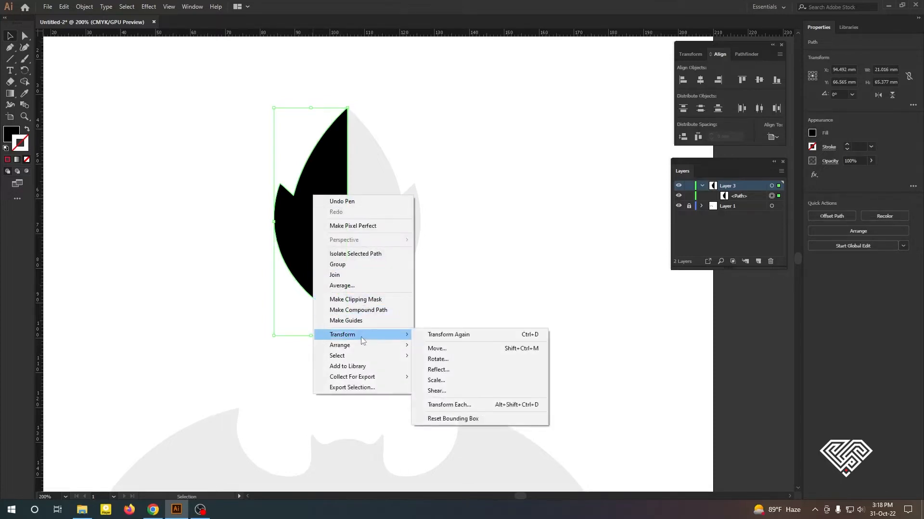
pyautogui.click(449, 369)
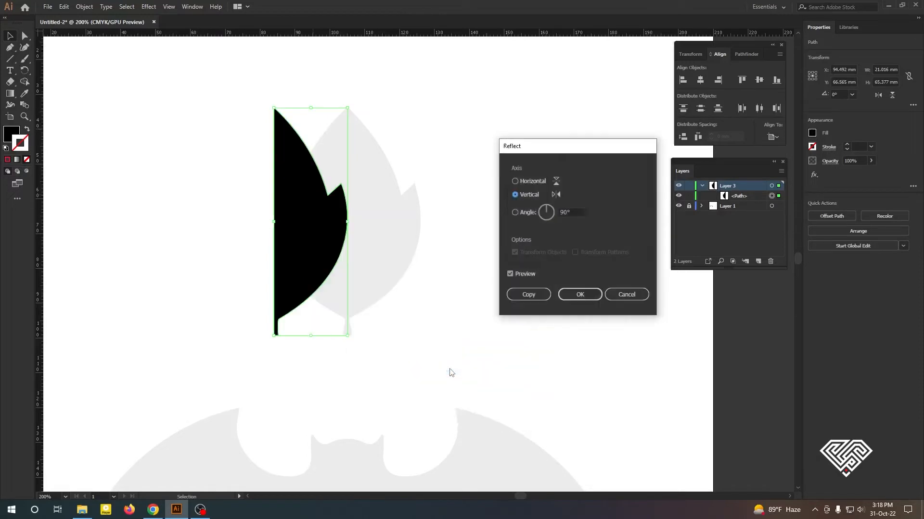
pyautogui.click(529, 294)
pyautogui.moveTo(309, 244); pyautogui.dragTo(360, 234)
pyautogui.click(442, 199)
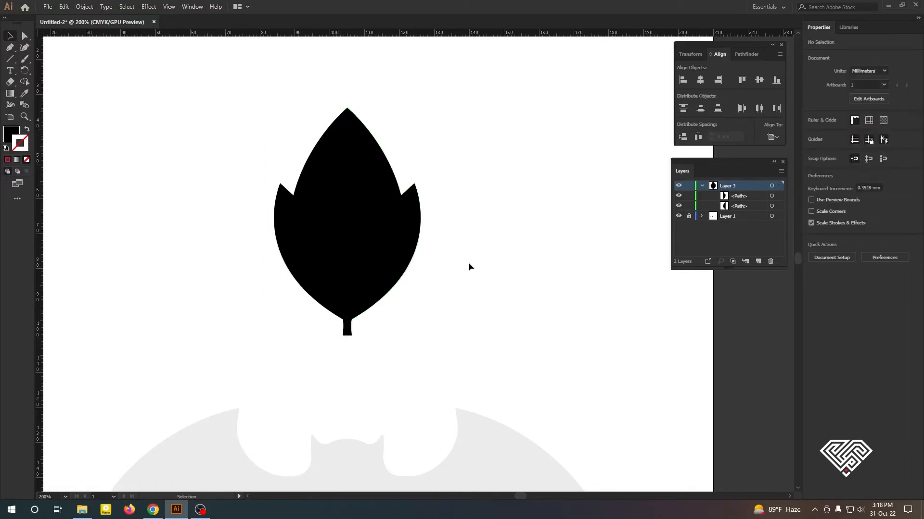
# - Delete the right half-leaf, then use the Reflect tool to copy the left half across the vertical axis through the stem's centre anchor
pyautogui.click(401, 252)
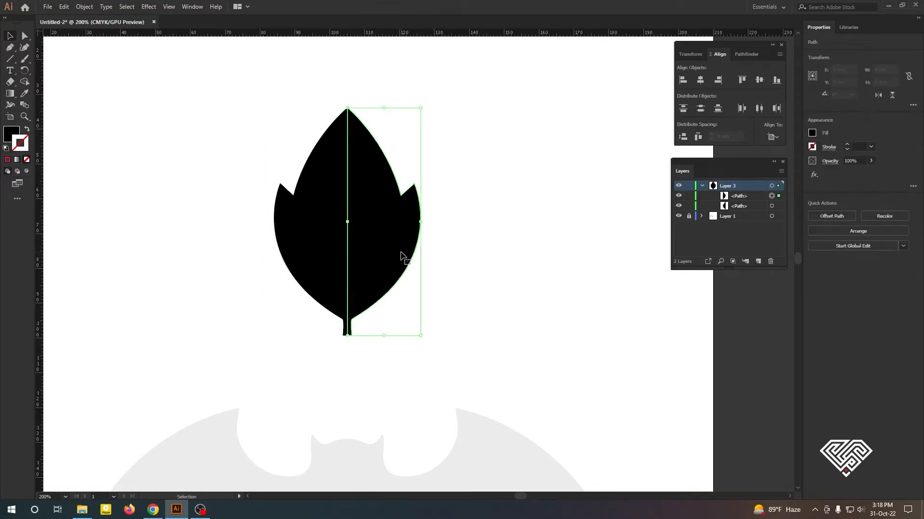
pyautogui.press('Delete')
pyautogui.click(340, 190)
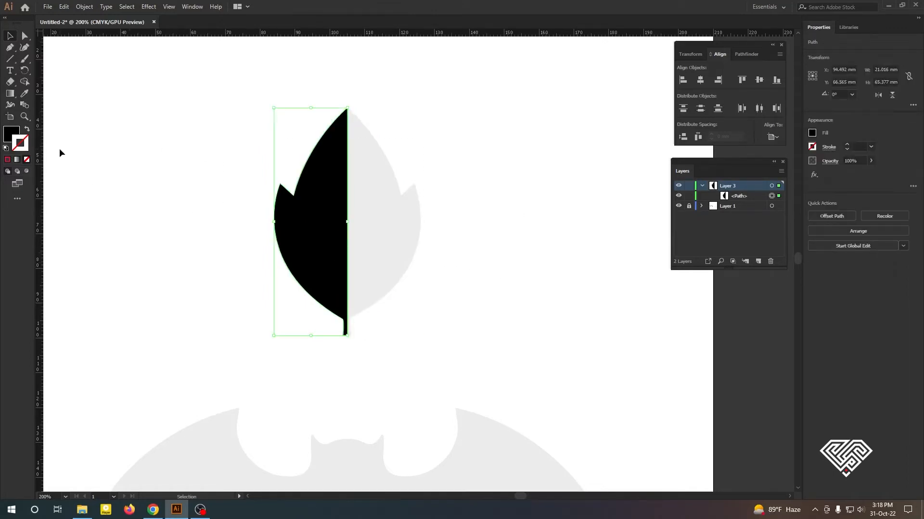
pyautogui.click(23, 71)
pyautogui.click(22, 75)
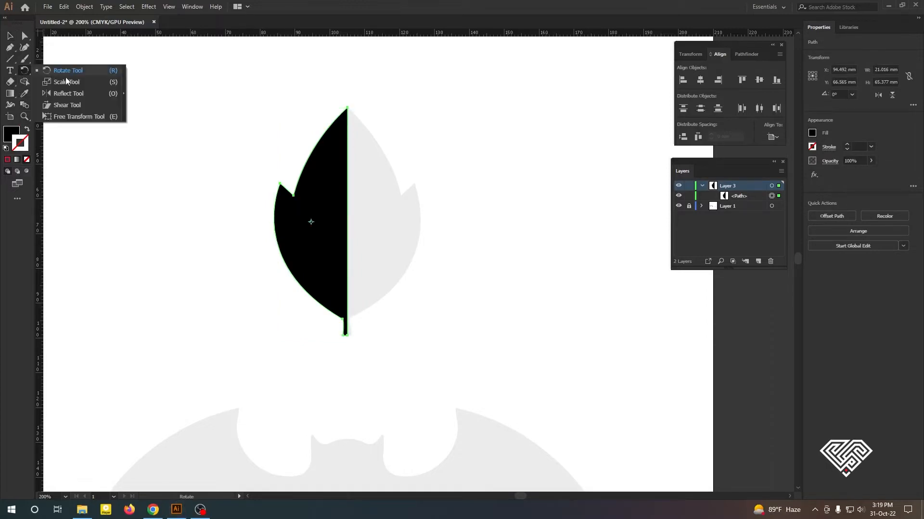
pyautogui.click(110, 93)
pyautogui.scroll(1, 382, 289)
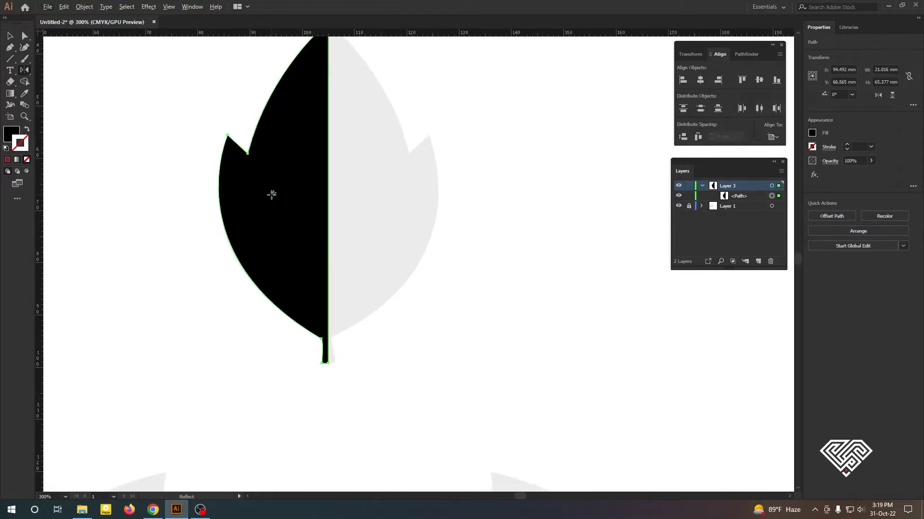
pyautogui.moveTo(273, 194); pyautogui.dragTo(328, 357)
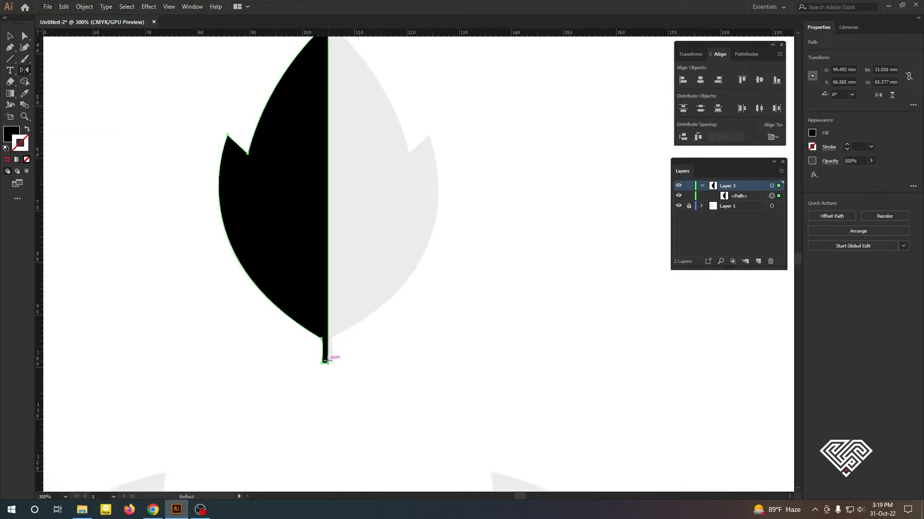
pyautogui.keyDown('alt'); pyautogui.click(327, 362); pyautogui.keyUp('alt')
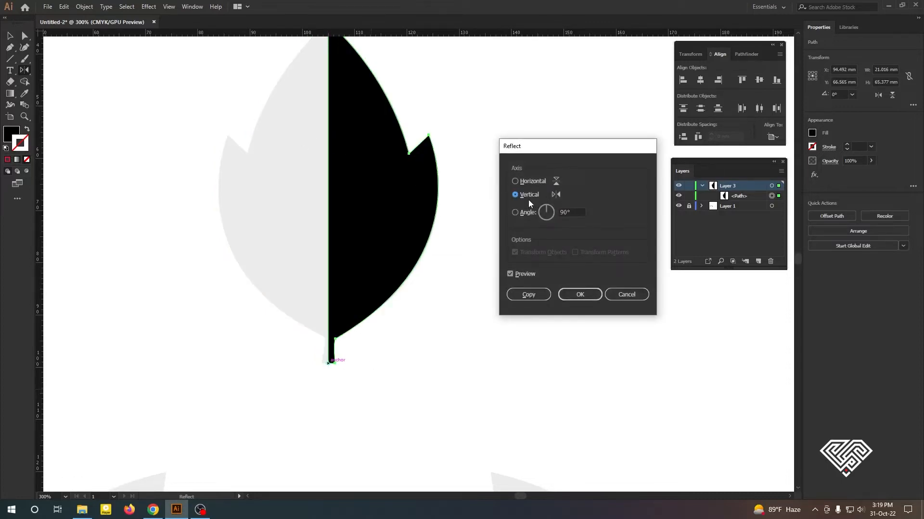
pyautogui.click(529, 295)
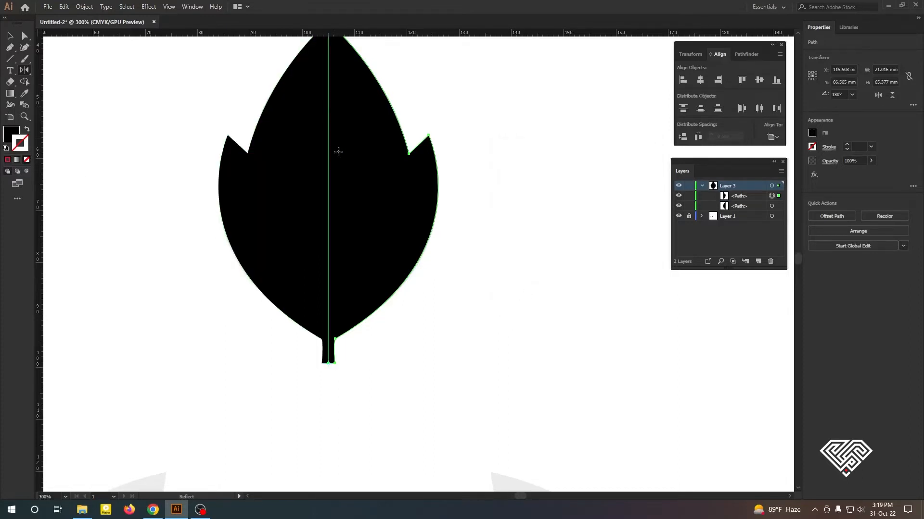
pyautogui.press('v')
pyautogui.click(183, 145)
pyautogui.scroll(-2, 513, 255)
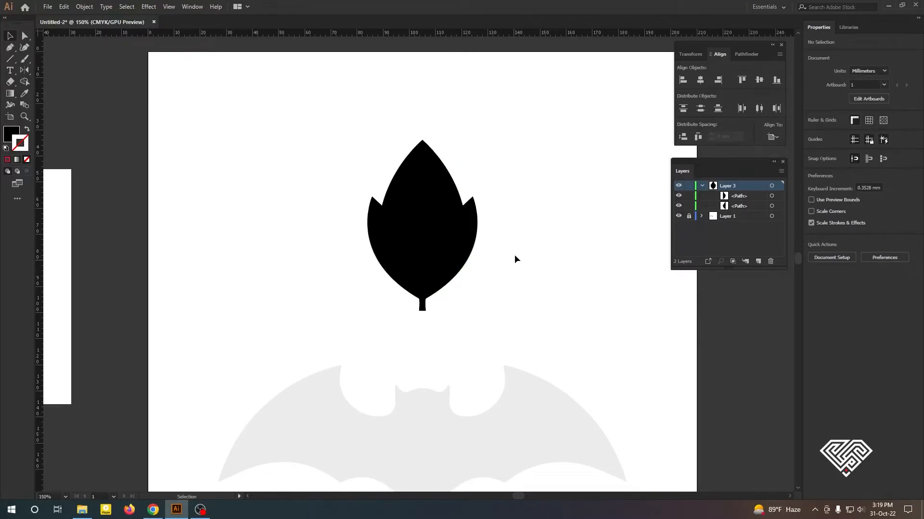
# - Delete the mirrored right half-leaf, keeping only the traced left half
pyautogui.click(467, 214)
pyautogui.scroll(1, 441, 212)
pyautogui.press('Delete')
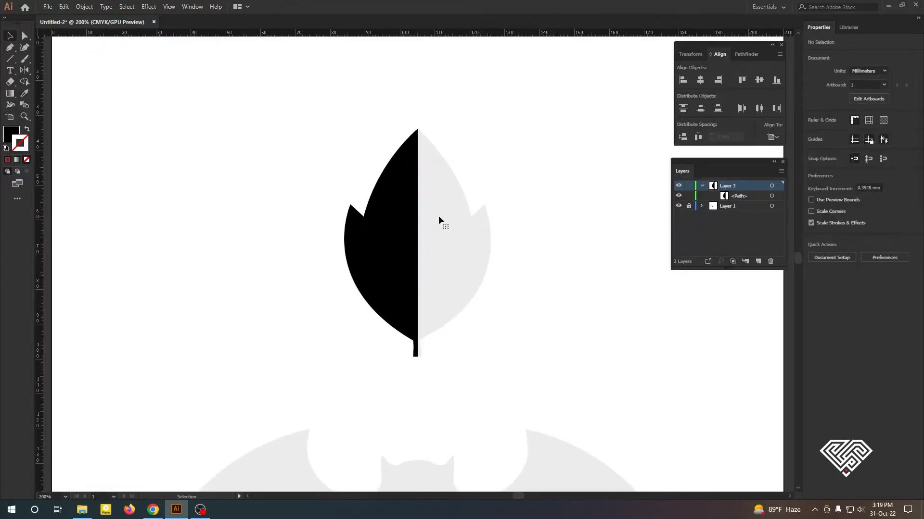
# - Apply a Transform effect to the left half-leaf with Reflect X, 1 copy and the right-middle reference point
pyautogui.moveTo(455, 282); pyautogui.dragTo(328, 229)
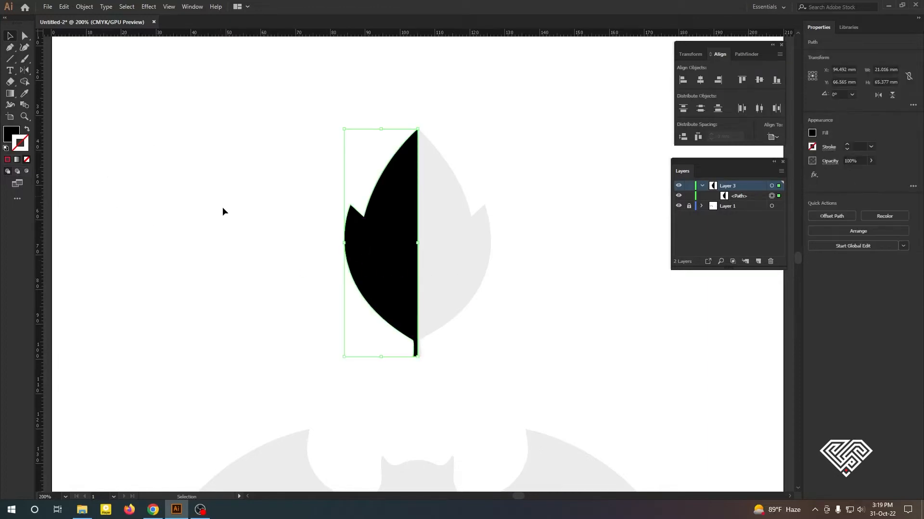
pyautogui.click(149, 6)
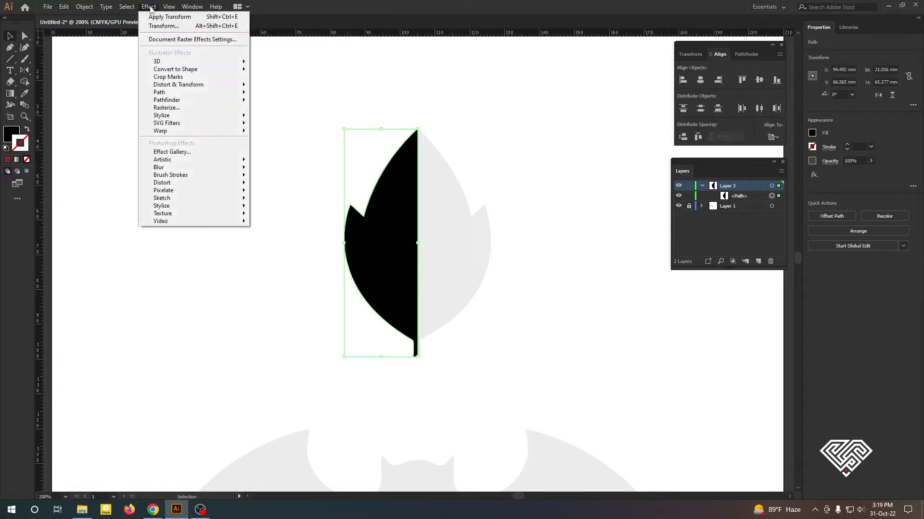
pyautogui.moveTo(163, 87)
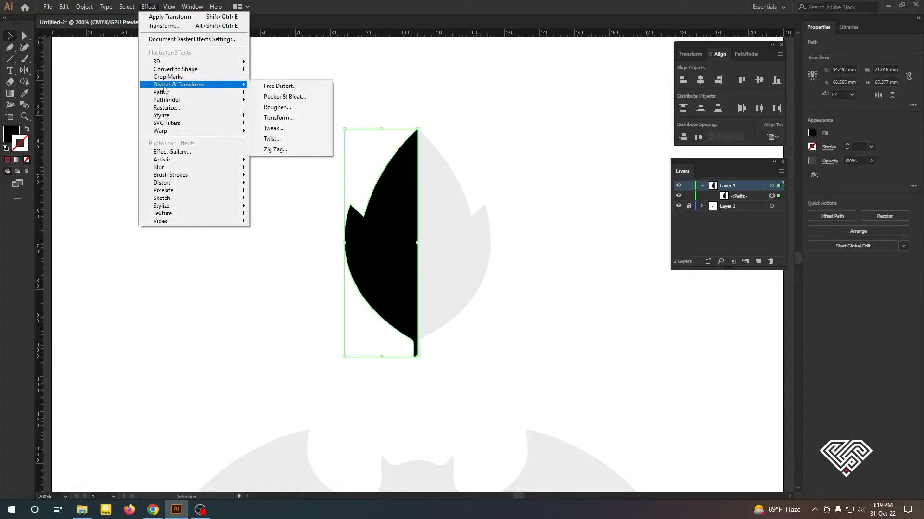
pyautogui.click(295, 118)
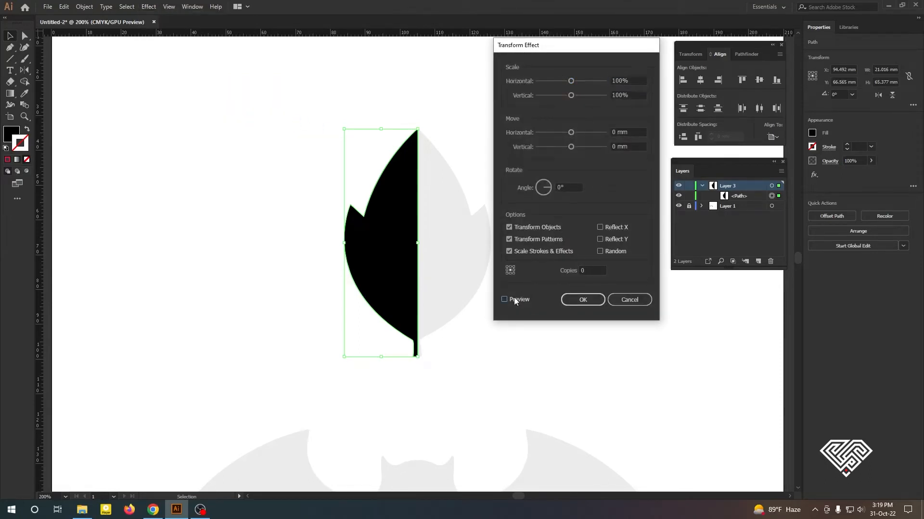
pyautogui.click(514, 298)
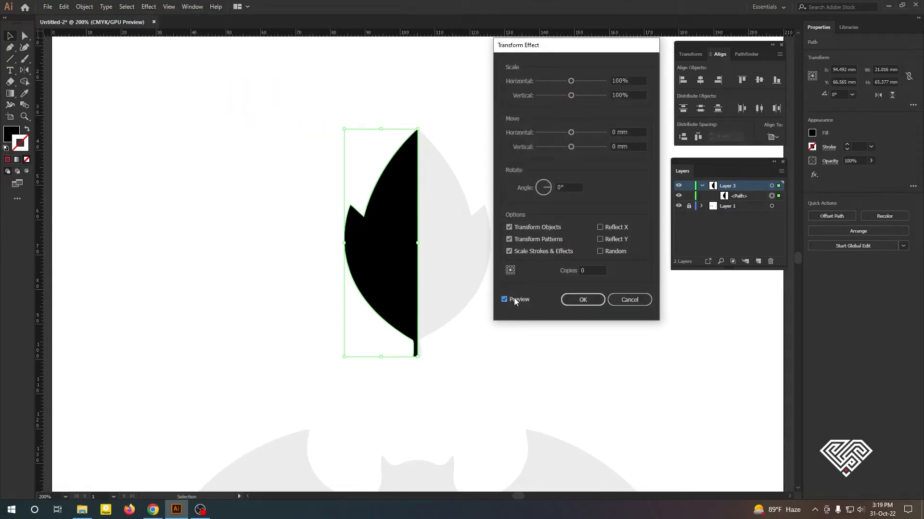
pyautogui.click(599, 226)
pyautogui.click(592, 270)
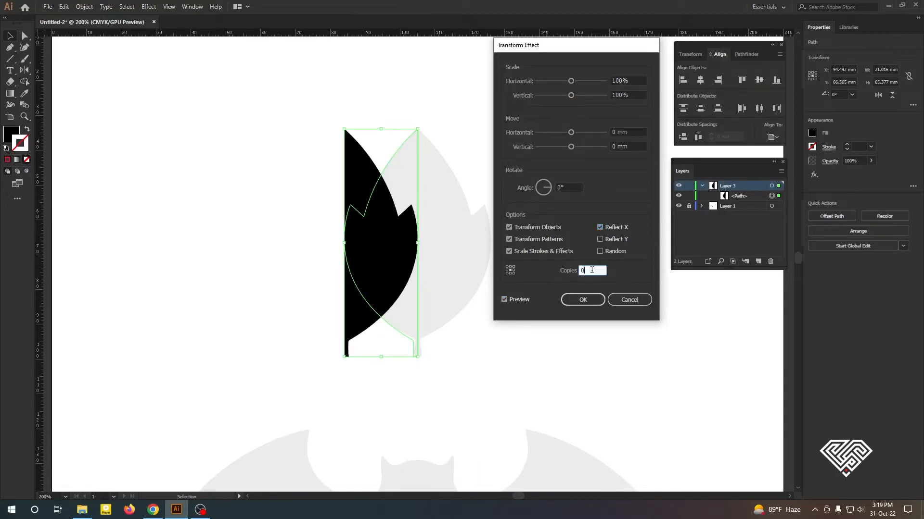
pyautogui.moveTo(591, 270); pyautogui.dragTo(557, 277)
pyautogui.click(513, 269)
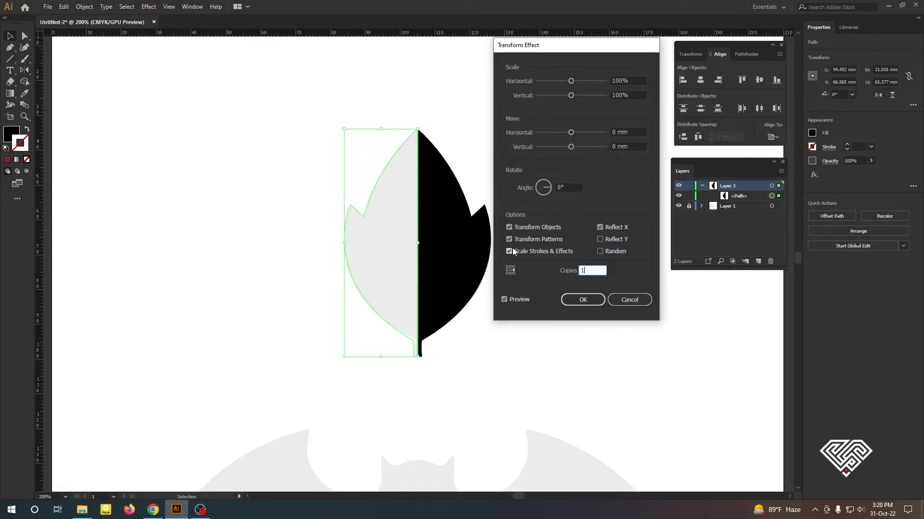
pyautogui.click(580, 299)
pyautogui.click(578, 299)
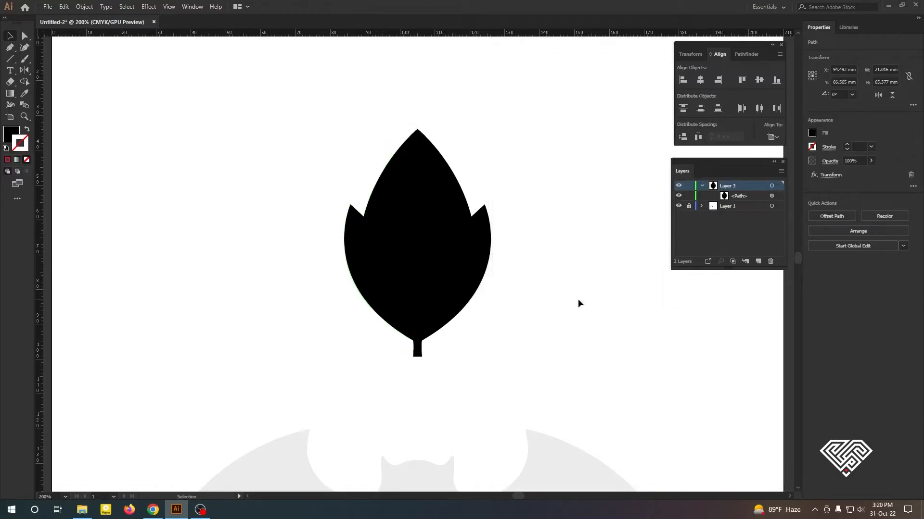
# - Expand the appearance of the mirrored leaf and unite both halves into a single path
pyautogui.click(479, 260)
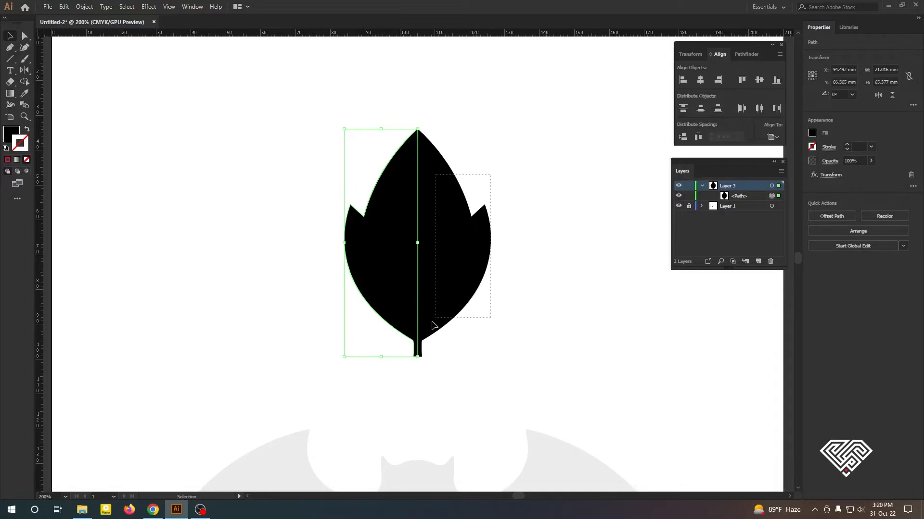
pyautogui.click(506, 213)
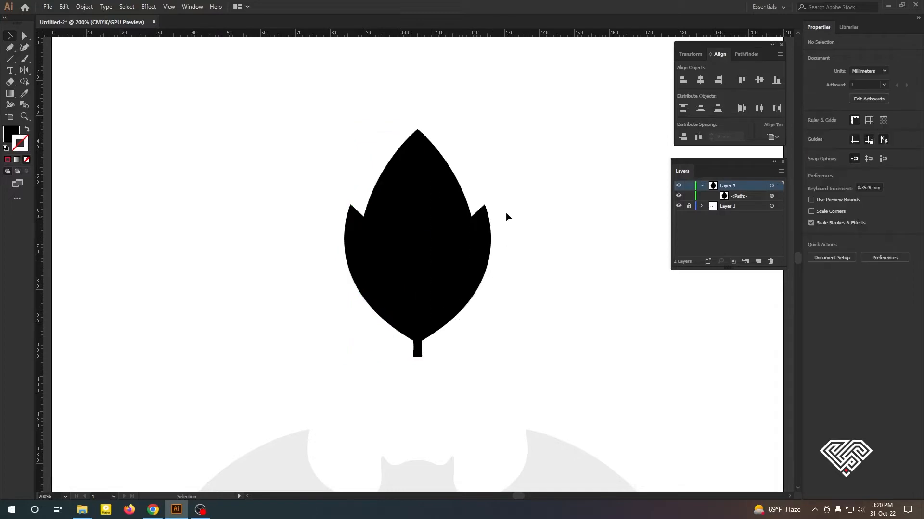
pyautogui.click(398, 226)
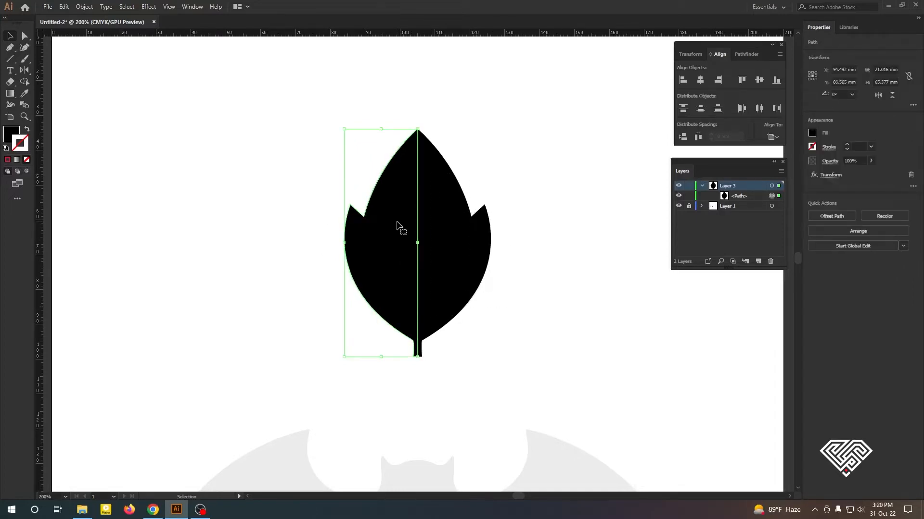
pyautogui.click(84, 7)
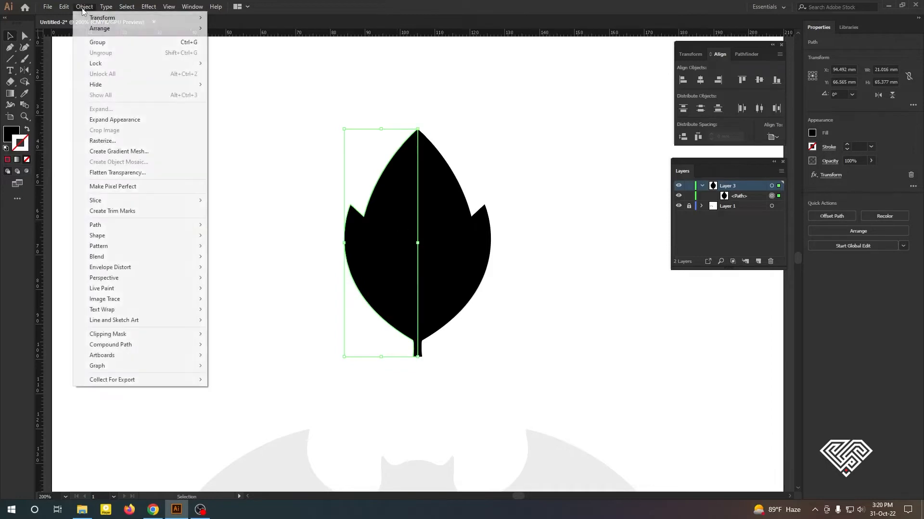
pyautogui.click(109, 119)
pyautogui.moveTo(297, 113); pyautogui.dragTo(472, 265)
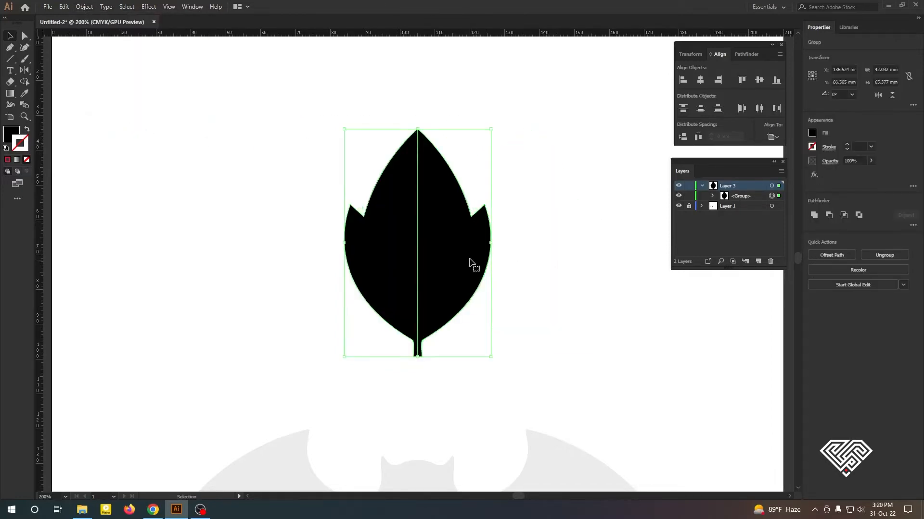
pyautogui.click(813, 217)
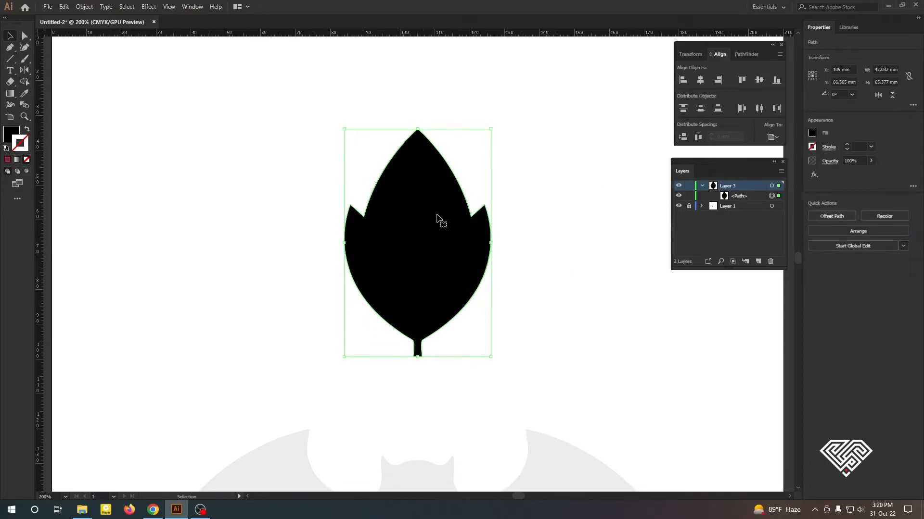
pyautogui.click(533, 210)
pyautogui.moveTo(425, 261); pyautogui.dragTo(438, 239)
pyautogui.hotkey('ctrl', 'z')
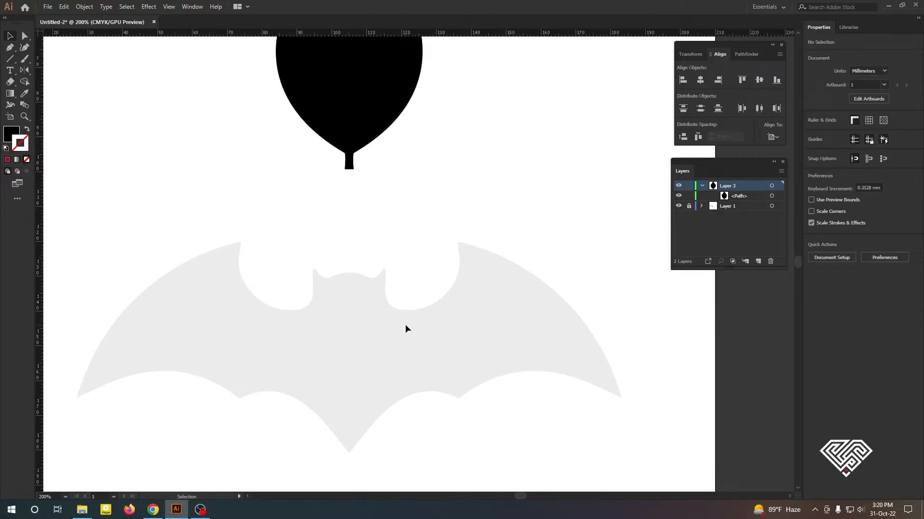
# - Lock Layer 3 and create a new layer named Mirror
pyautogui.click(689, 186)
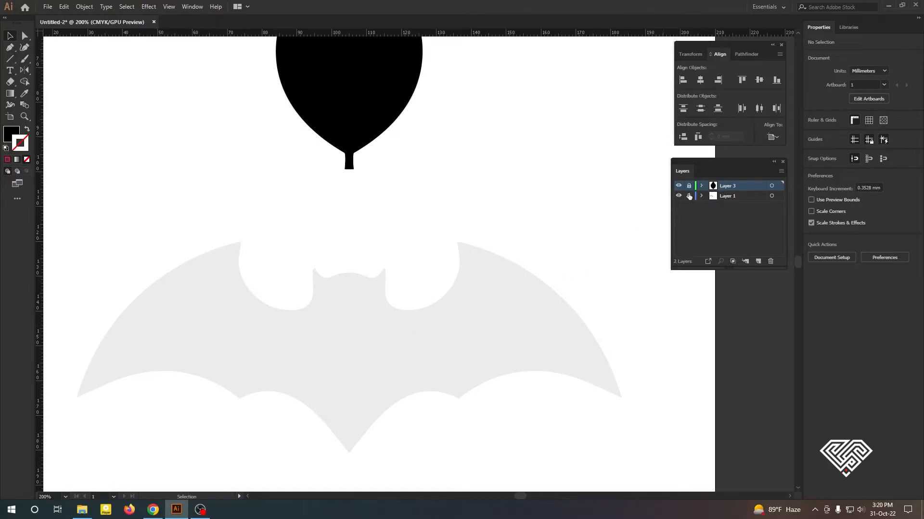
pyautogui.click(759, 262)
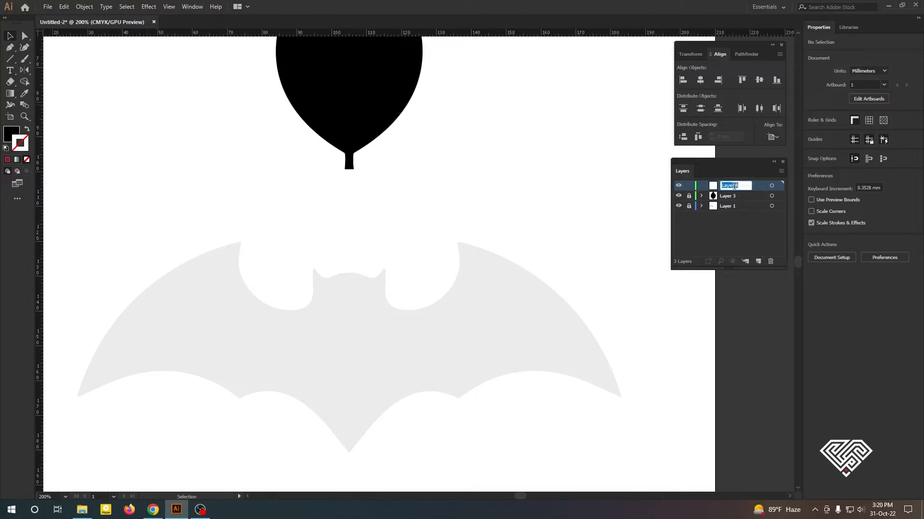
pyautogui.write('Mirror')
pyautogui.press('Return')
# - Draw a vertical line about 52 mm long from the bat template's head to its bottom tip, with a 1 pt red stroke
pyautogui.keyDown('alt'); pyautogui.scroll(-1, 339, 163); pyautogui.keyUp('alt')
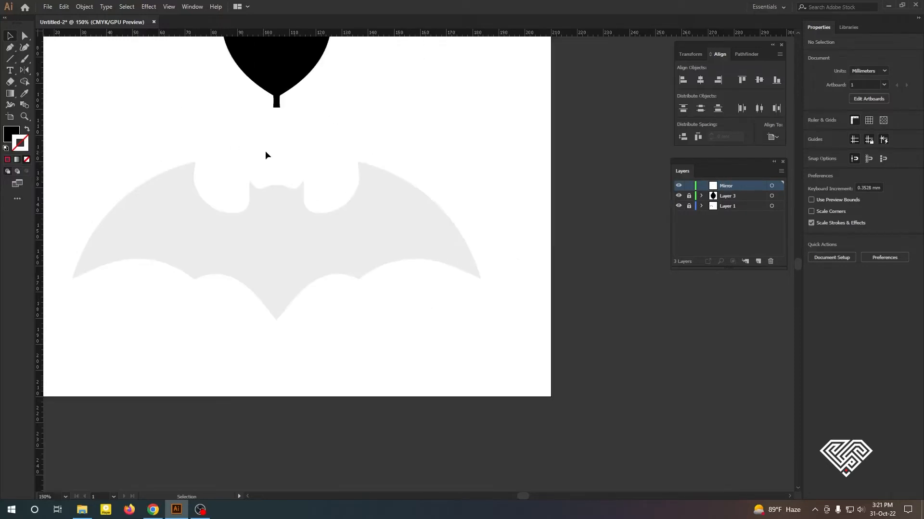
pyautogui.click(9, 59)
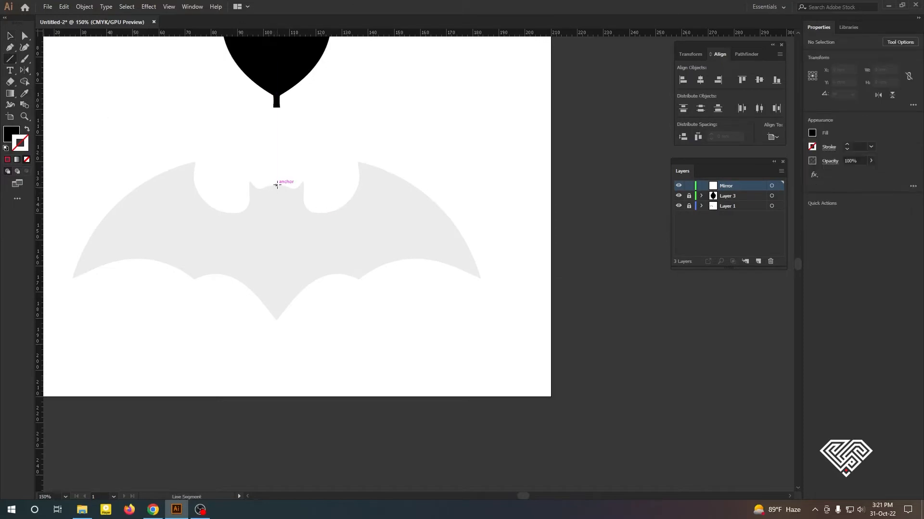
pyautogui.moveTo(277, 184); pyautogui.dragTo(276, 320)
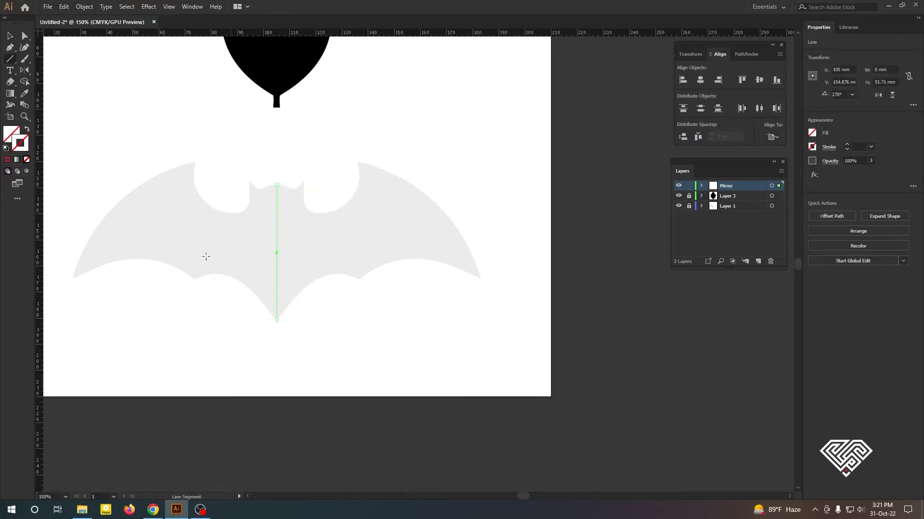
pyautogui.click(7, 159)
pyautogui.click(9, 36)
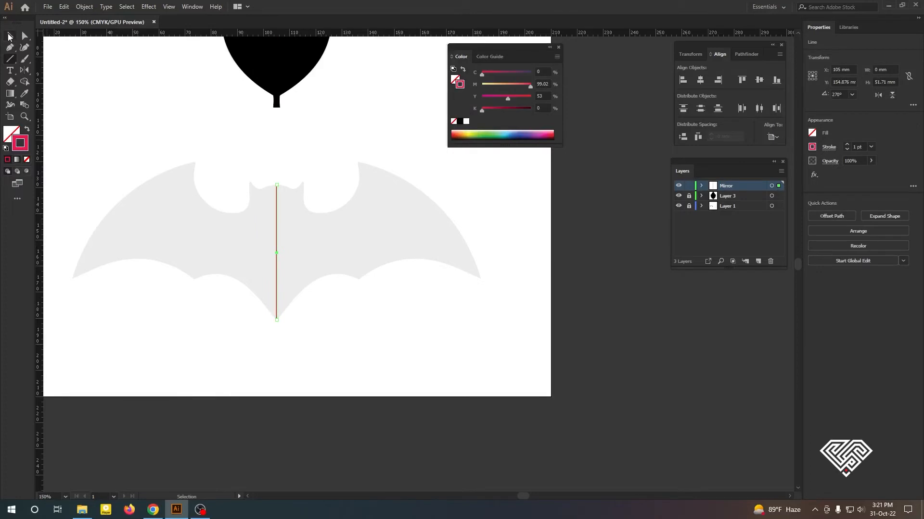
pyautogui.click(231, 147)
pyautogui.moveTo(231, 144); pyautogui.dragTo(330, 271)
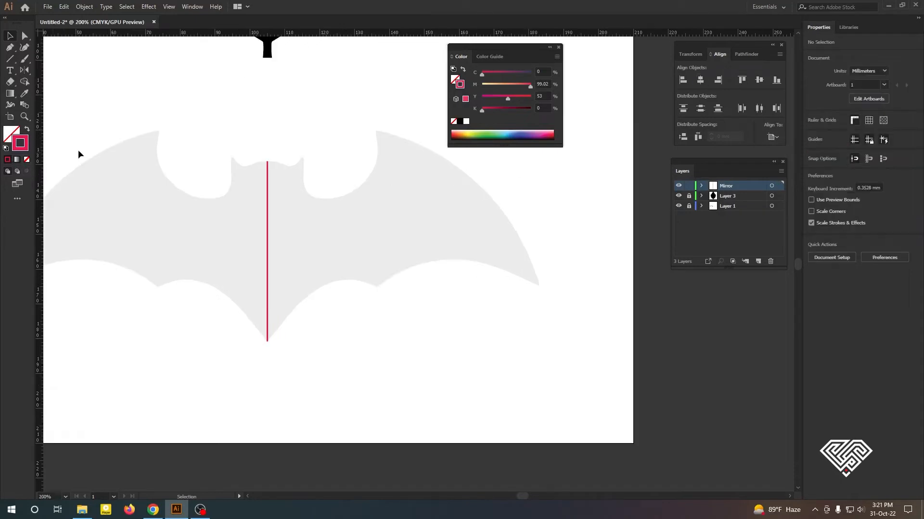
# - Place a vertical ruler guide on the bat's centre line
pyautogui.moveTo(182, 128); pyautogui.dragTo(278, 230)
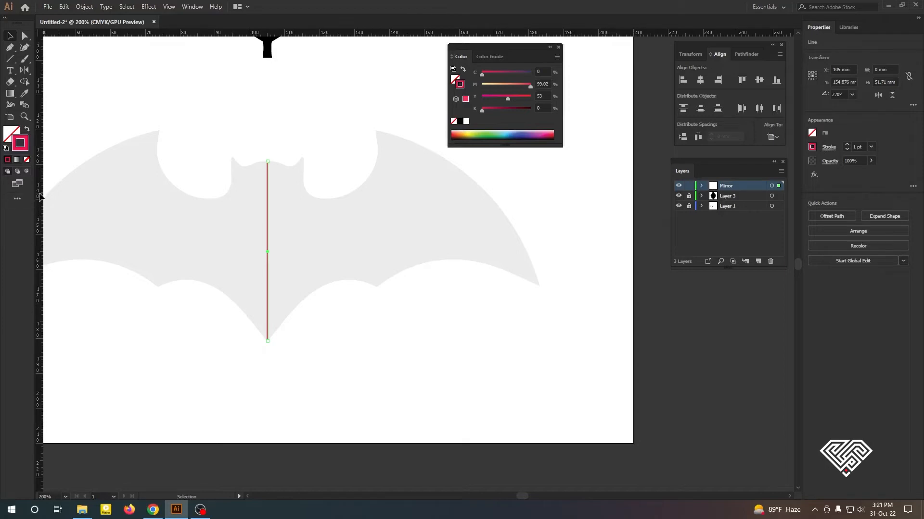
pyautogui.moveTo(41, 196); pyautogui.dragTo(267, 182)
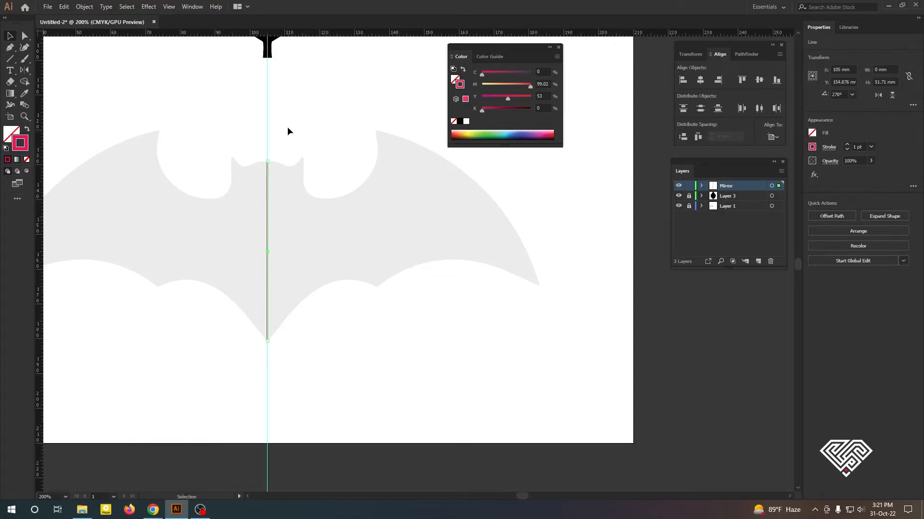
pyautogui.click(290, 352)
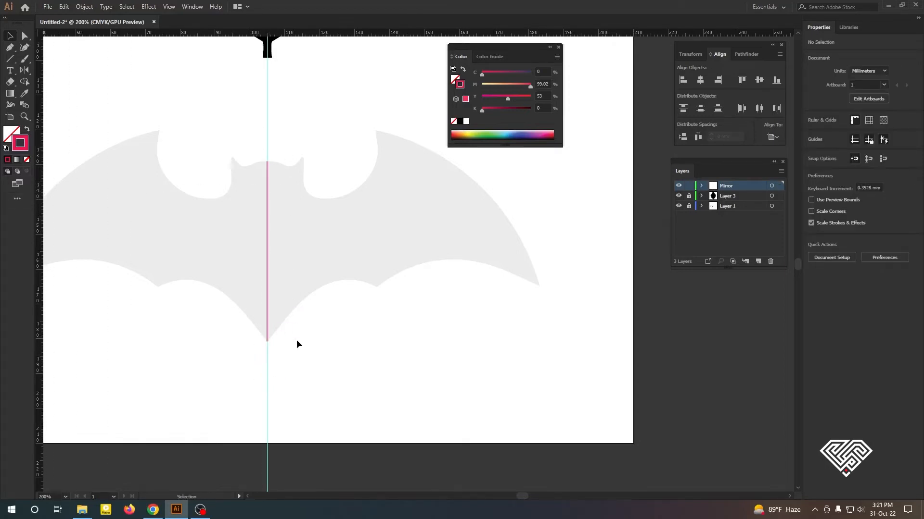
# - Remove the centre line's stroke and turn the line into a group inside the Mirror layer
pyautogui.rightClick(267, 365)
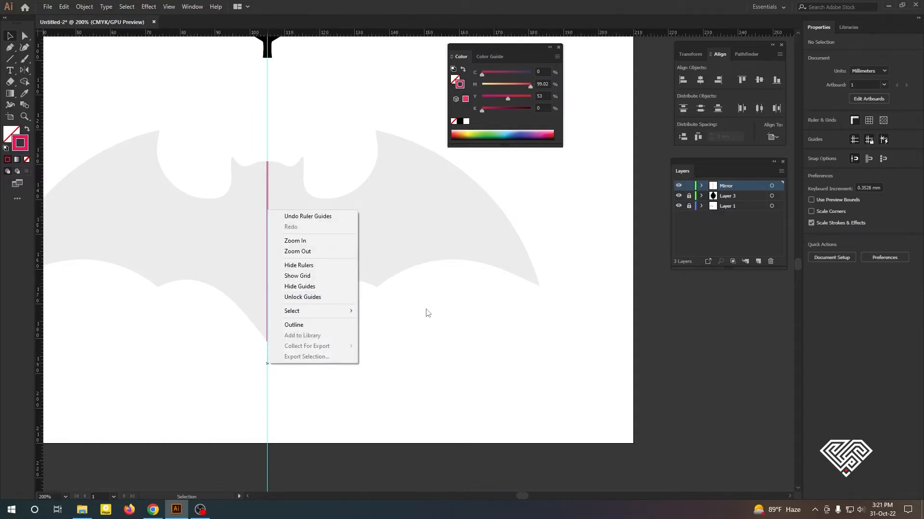
pyautogui.click(302, 240)
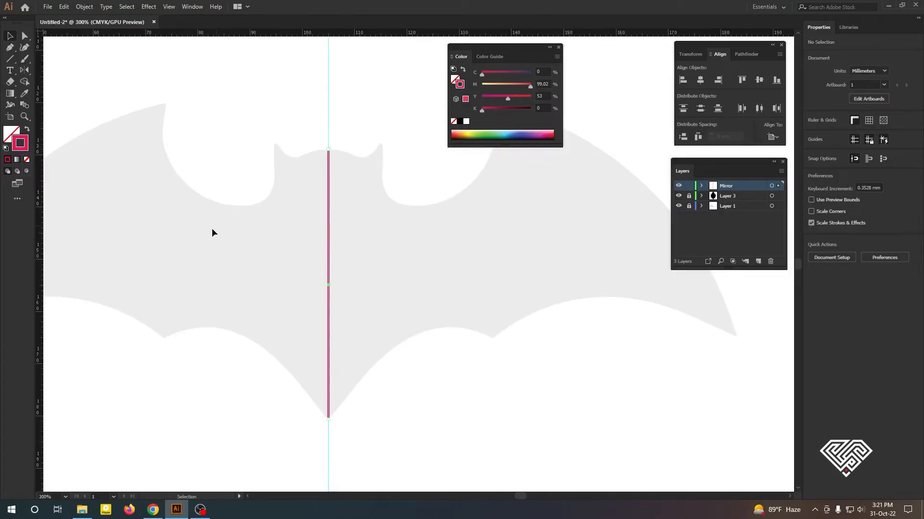
pyautogui.click(27, 161)
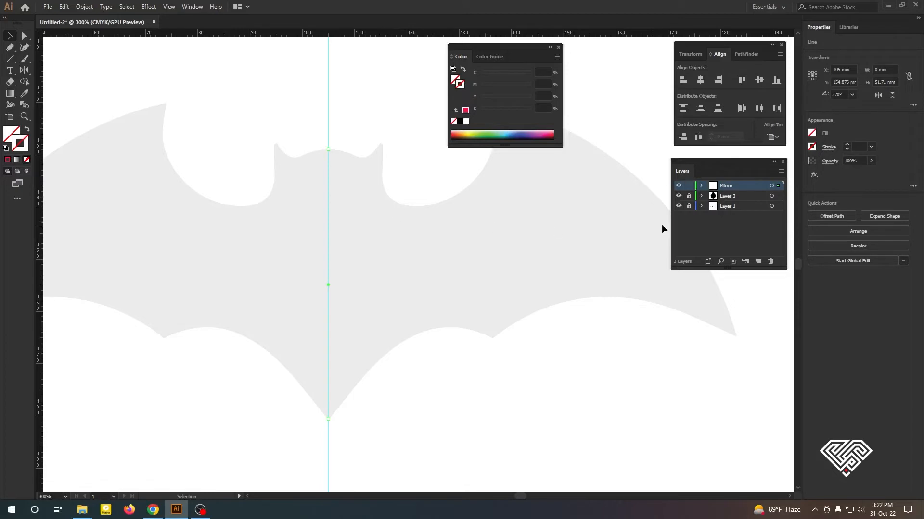
pyautogui.click(701, 186)
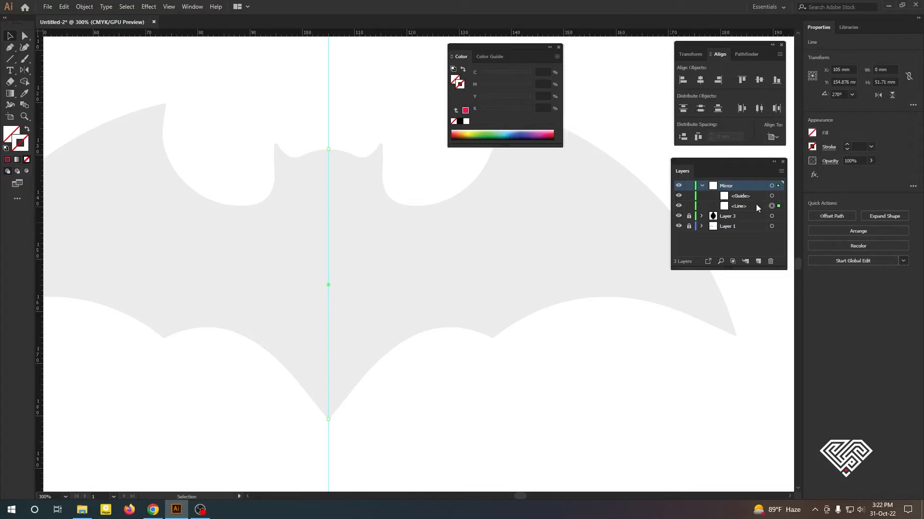
pyautogui.click(756, 207)
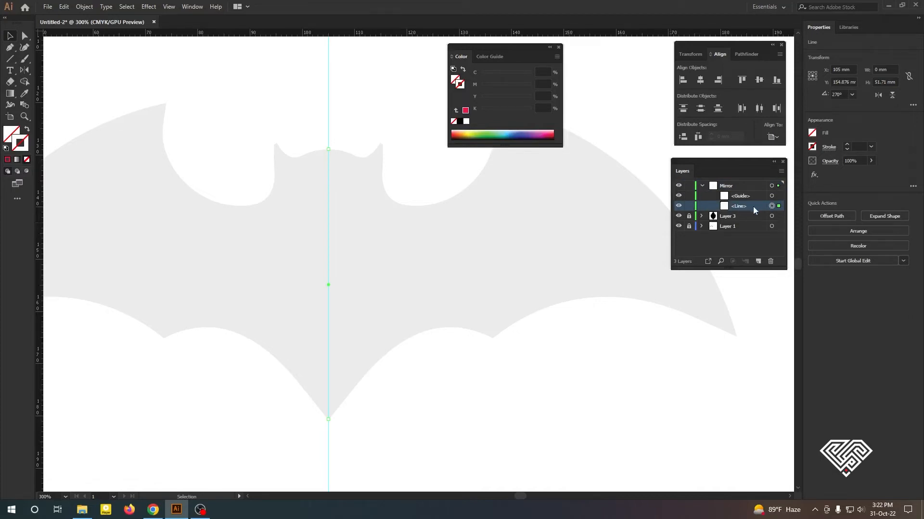
pyautogui.hotkey('ctrl', 'g')
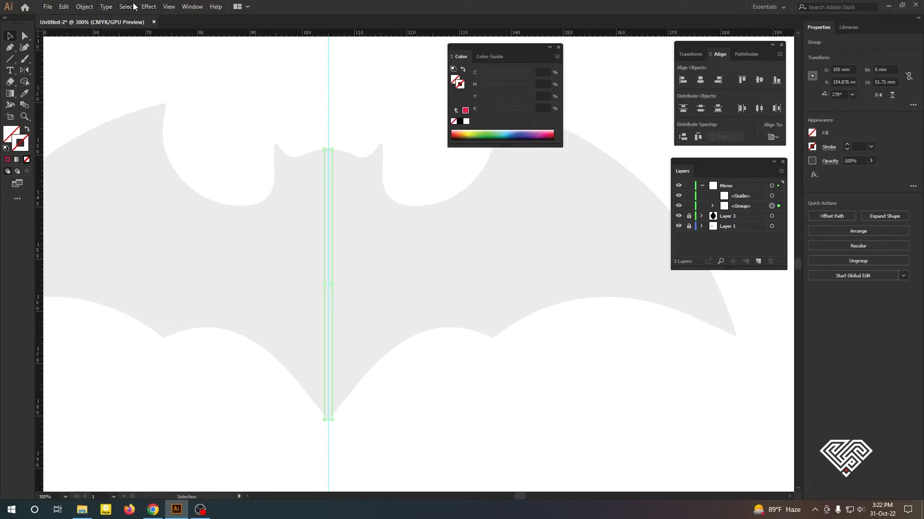
# - Apply a Transform effect to the line's group with Reflect X, a copy and the right-middle reference point, and lock the group
pyautogui.click(154, 7)
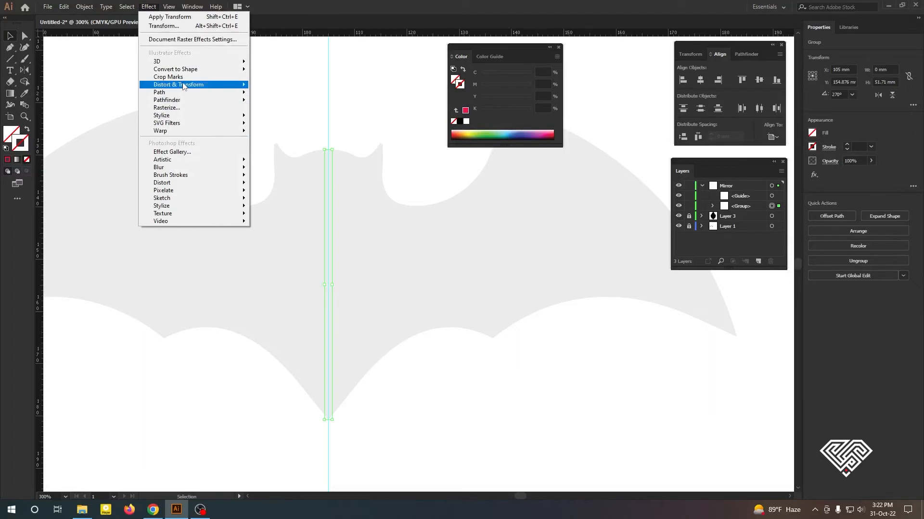
pyautogui.moveTo(203, 86)
pyautogui.click(283, 118)
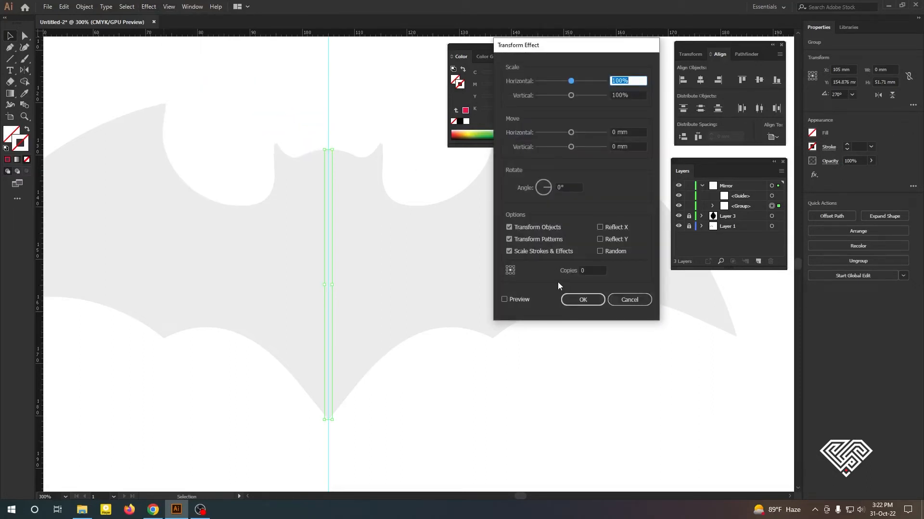
pyautogui.click(602, 228)
pyautogui.click(579, 271)
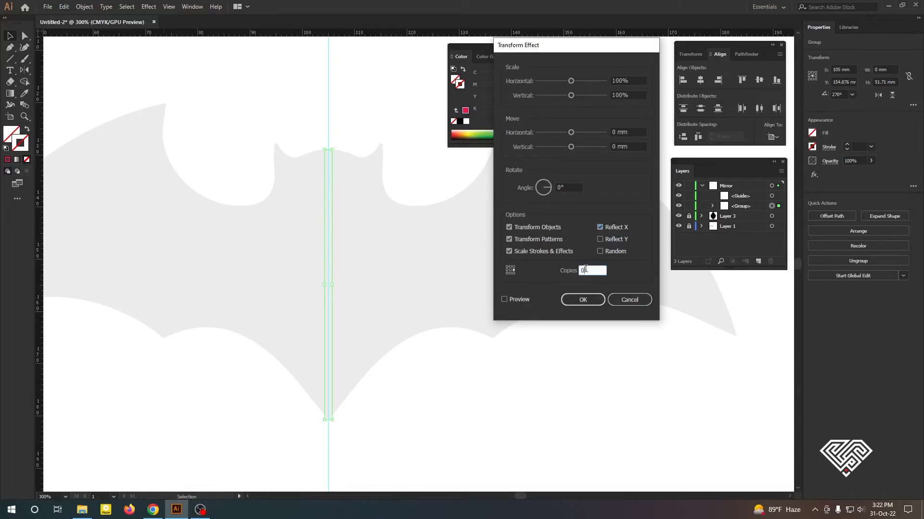
pyautogui.click(568, 298)
pyautogui.click(568, 298)
pyautogui.click(10, 47)
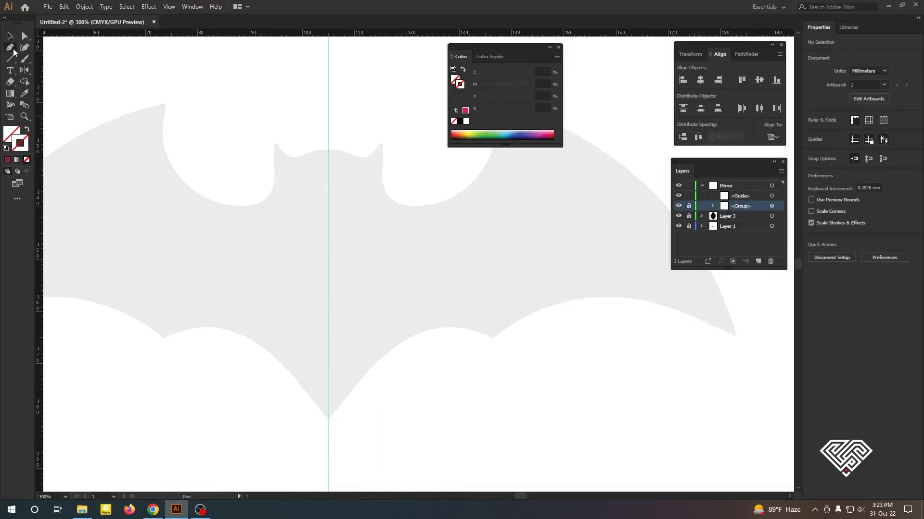
pyautogui.click(7, 160)
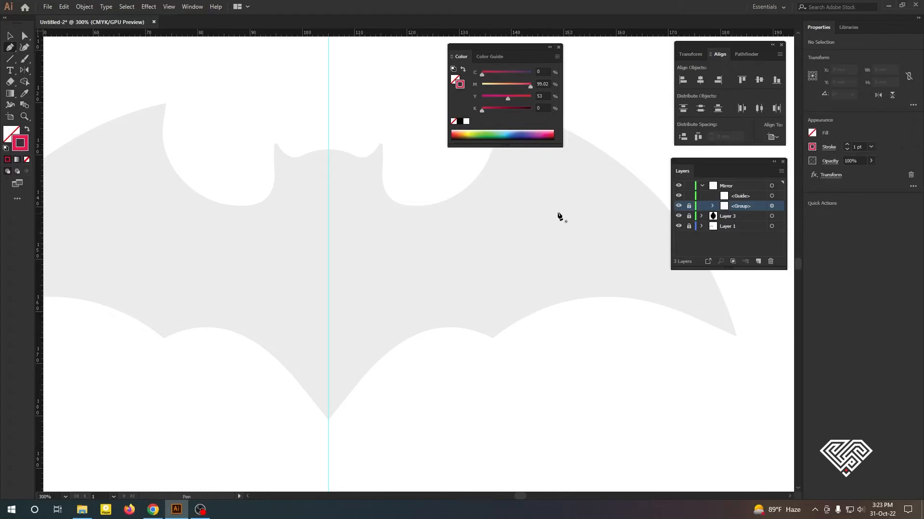
pyautogui.scroll(-1, 420, 204)
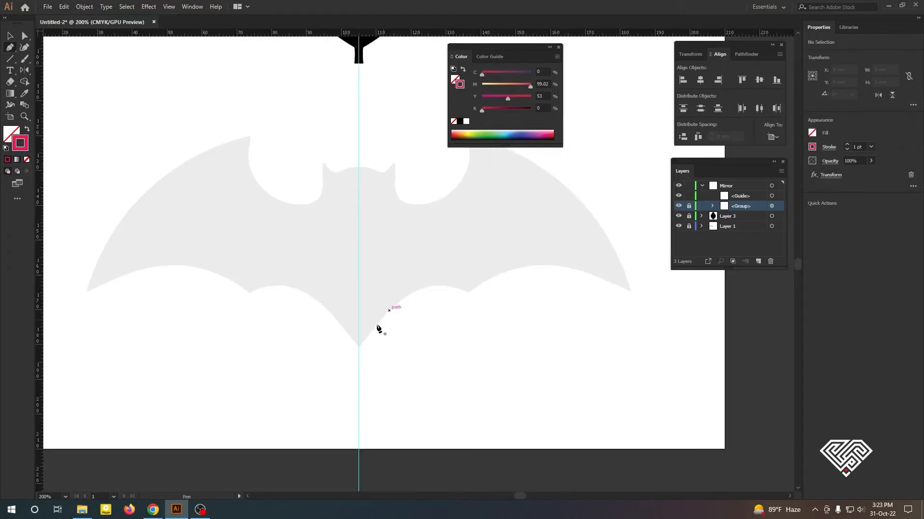
pyautogui.scroll(2, 316, 145)
pyautogui.scroll(1, 370, 144)
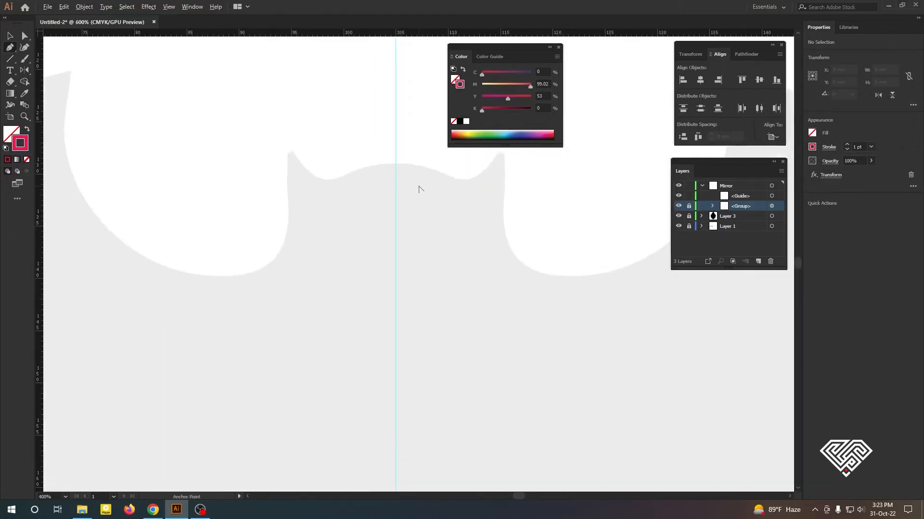
pyautogui.click(396, 164)
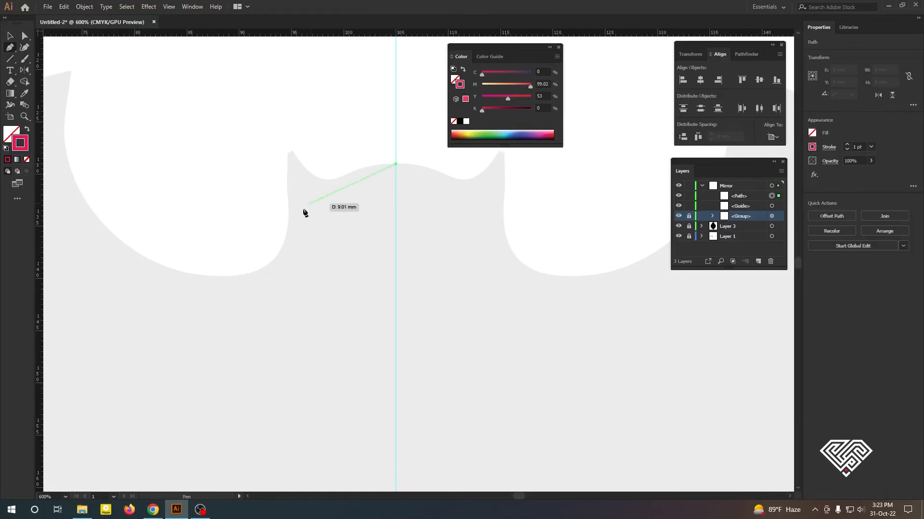
pyautogui.moveTo(337, 179); pyautogui.dragTo(327, 183)
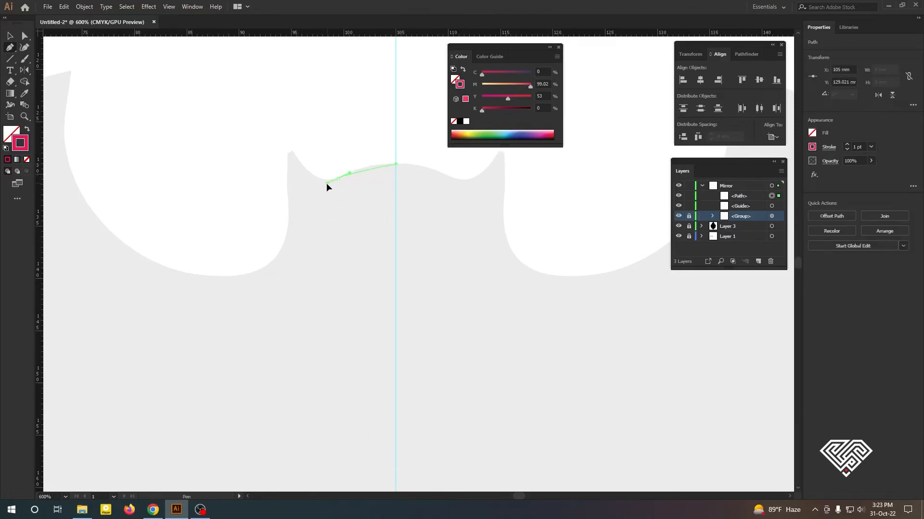
pyautogui.click(306, 194)
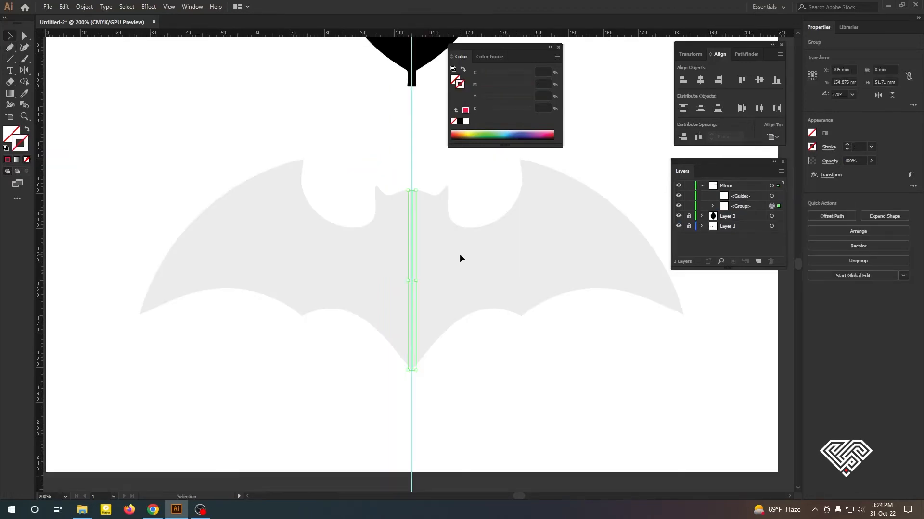
# - Lock only the centre line inside the Mirror layer's group, not the group itself
pyautogui.scroll(1, 417, 230)
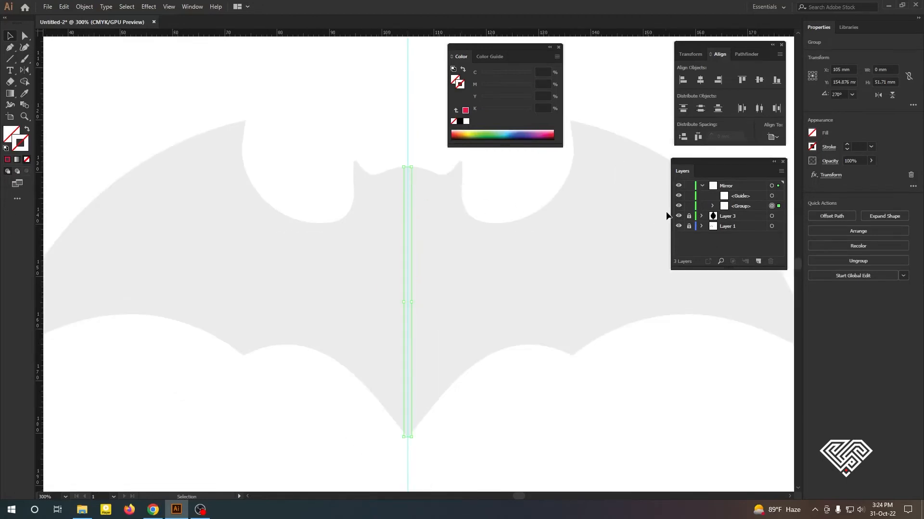
pyautogui.click(713, 206)
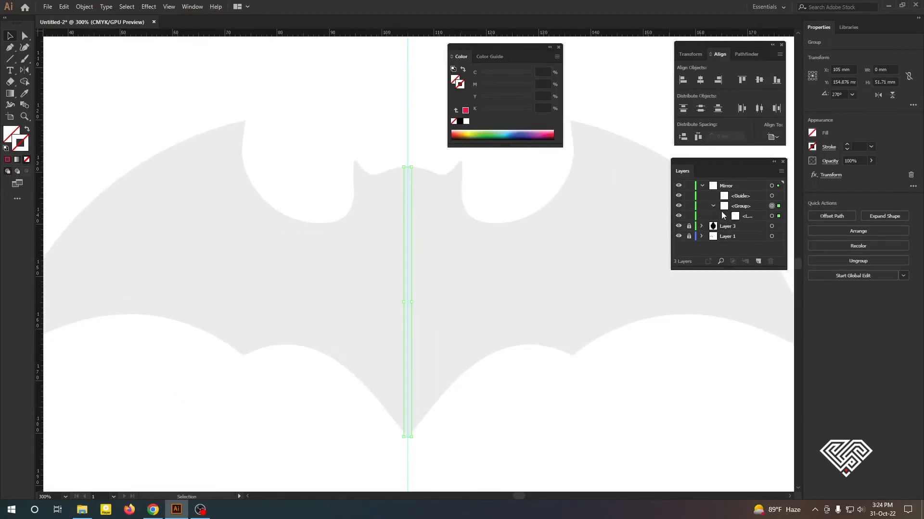
pyautogui.click(757, 216)
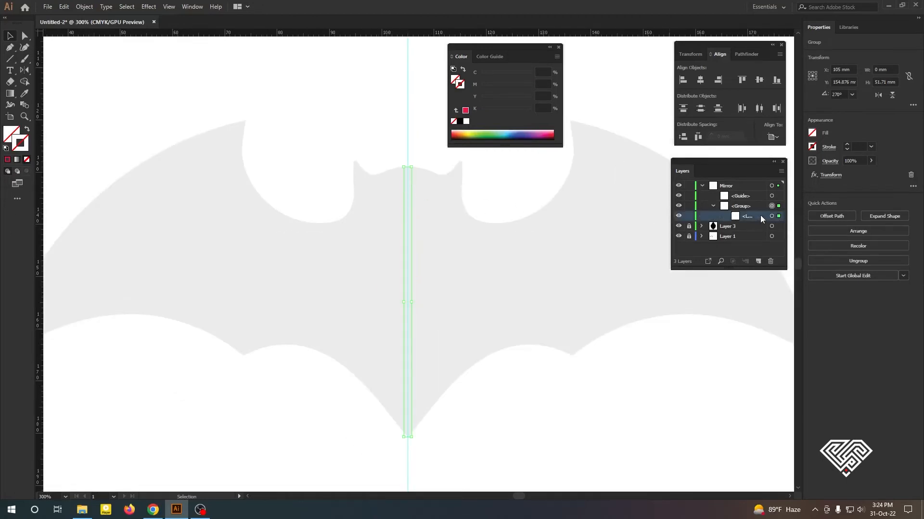
pyautogui.click(689, 216)
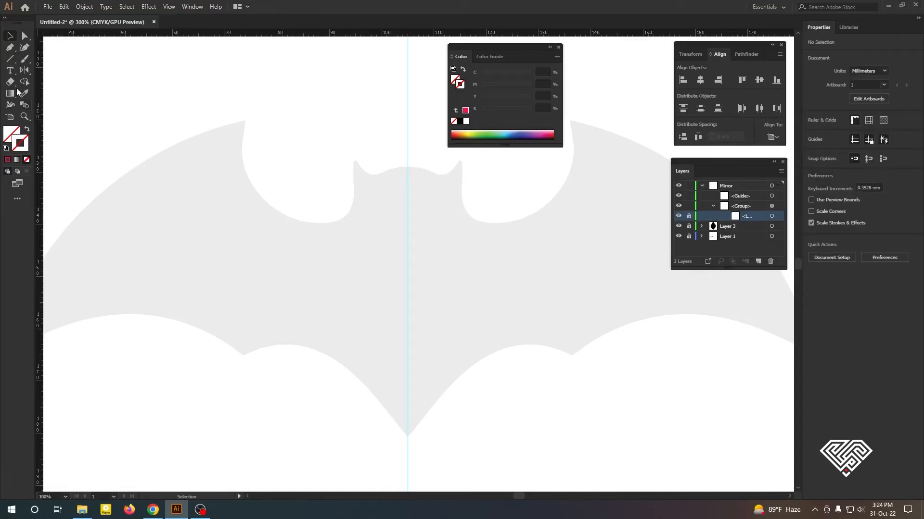
# - Draw the top-of-head curve from the centre guide to about X 99.4 mm, Y 130.4 mm with a 1 pt red stroke, and move it into the group
pyautogui.click(10, 48)
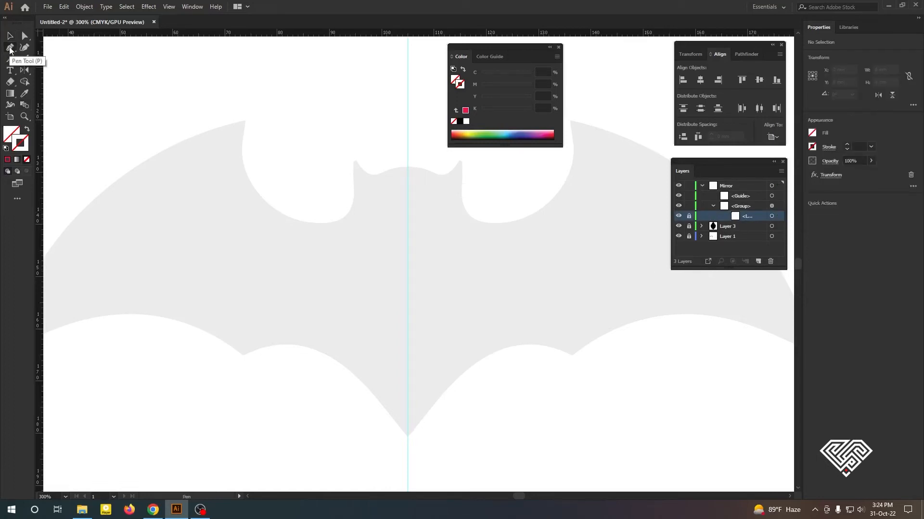
pyautogui.click(7, 160)
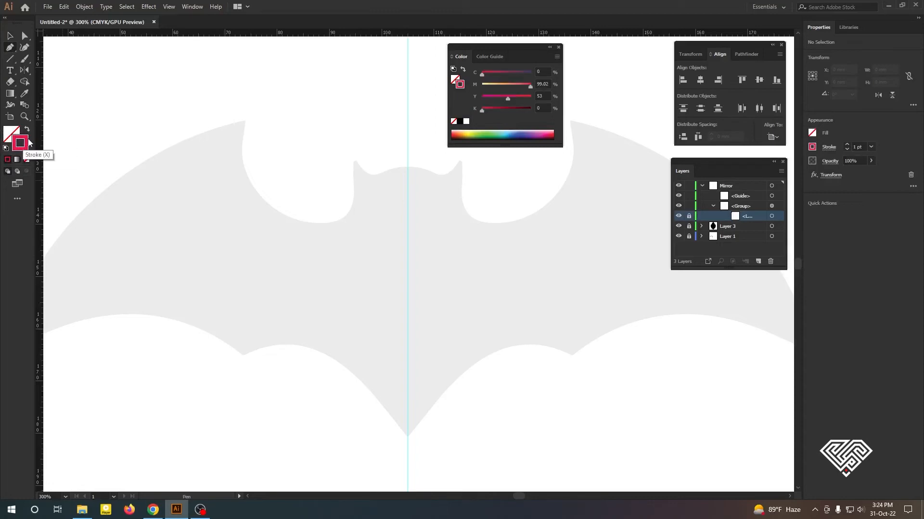
pyautogui.scroll(3, 407, 181)
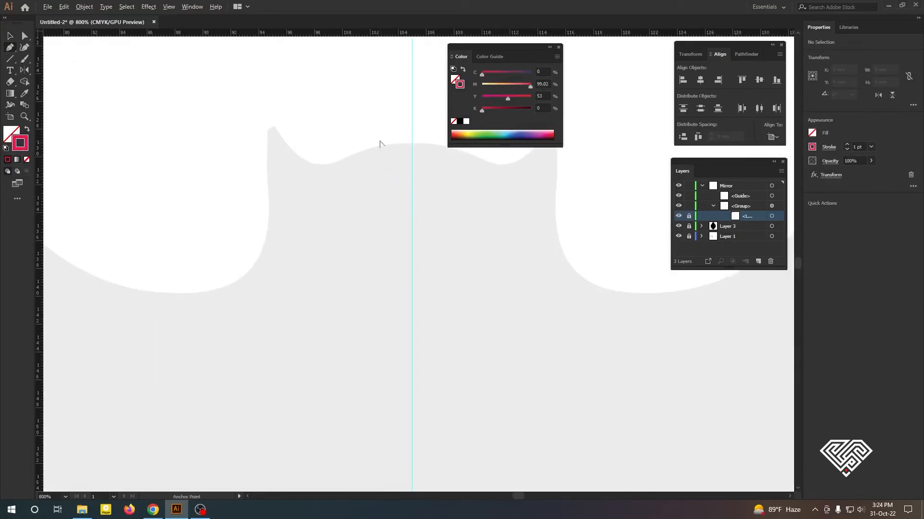
pyautogui.scroll(-2, 379, 142)
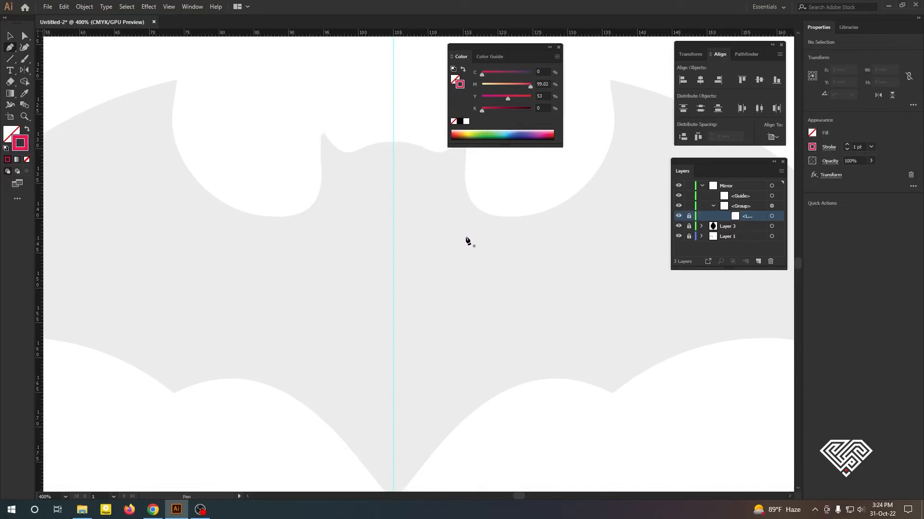
pyautogui.scroll(2, 394, 202)
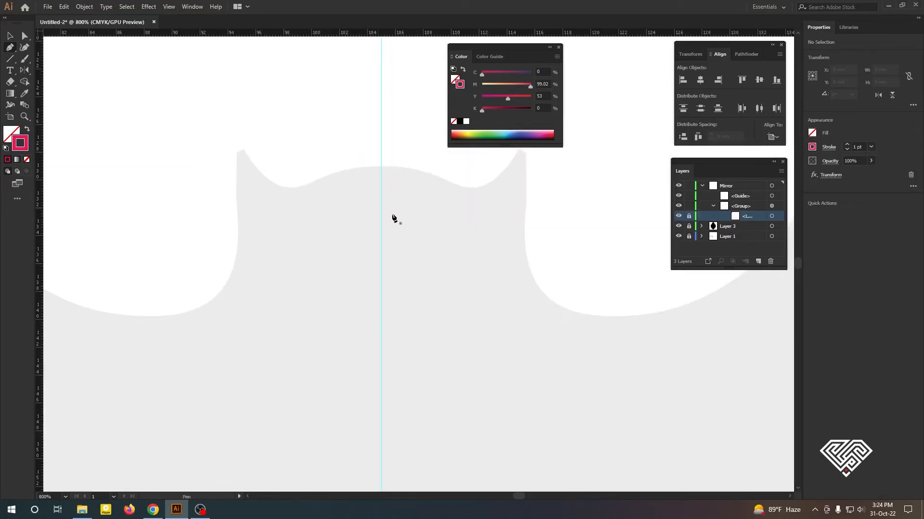
pyautogui.scroll(-1, 397, 219)
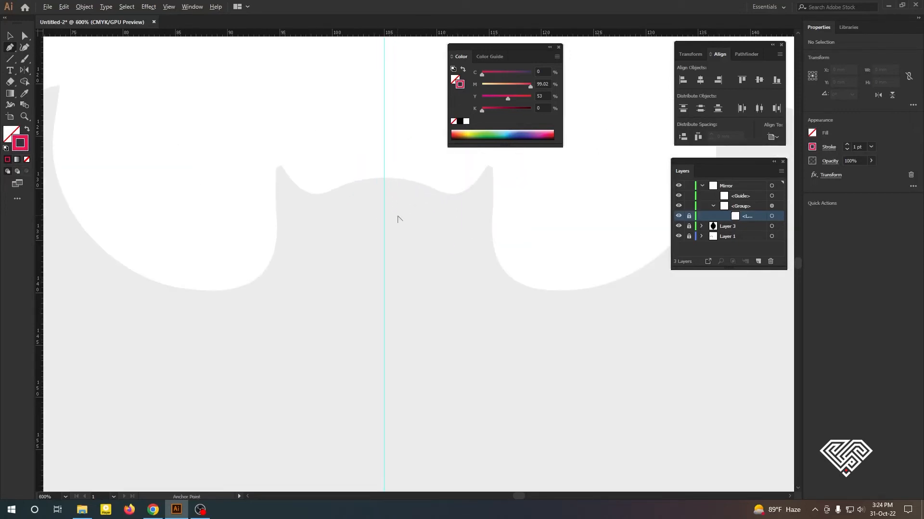
pyautogui.click(384, 179)
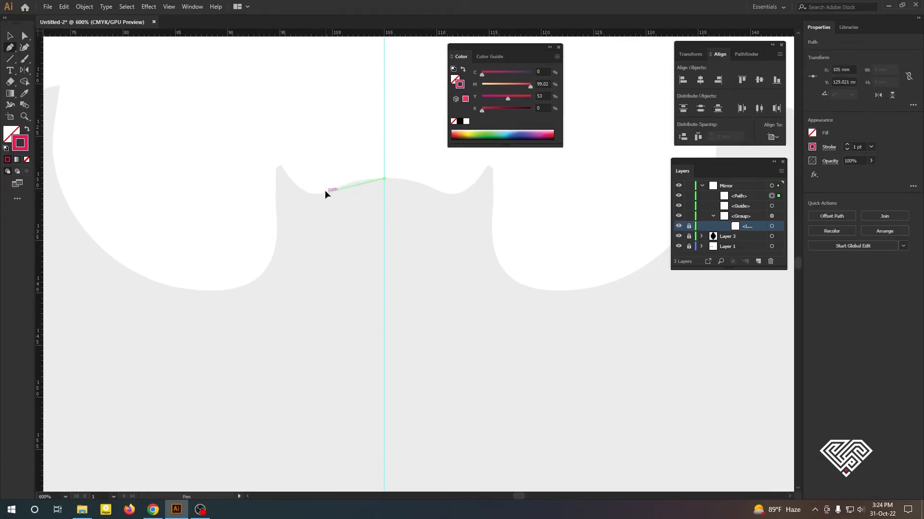
pyautogui.moveTo(305, 200); pyautogui.dragTo(302, 206)
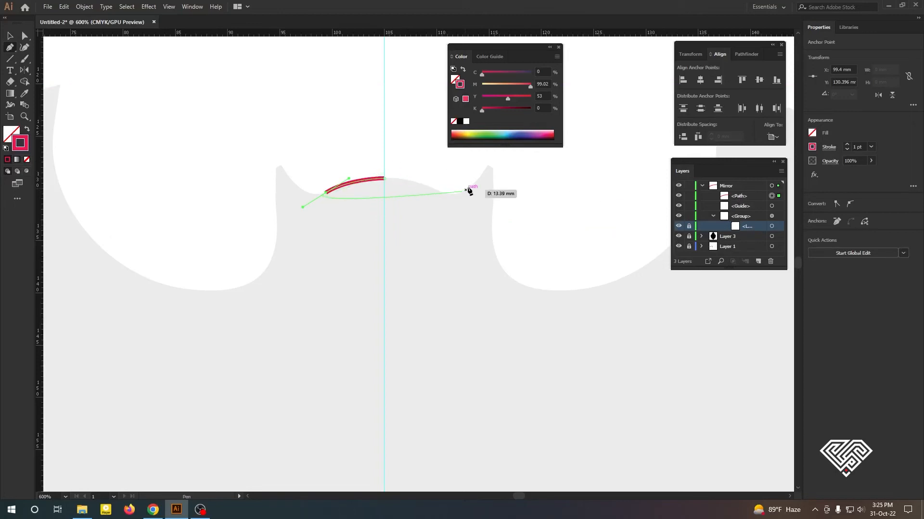
pyautogui.moveTo(744, 197); pyautogui.dragTo(741, 221)
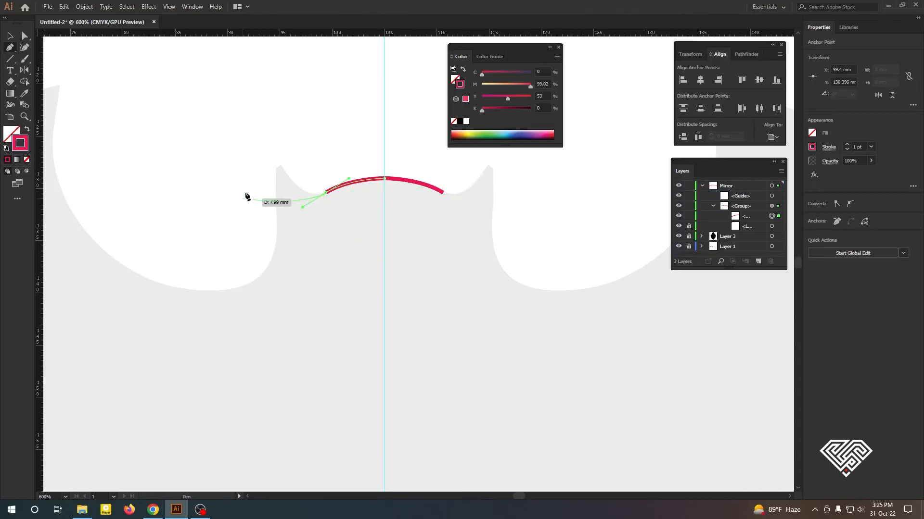
# - Continue the path around the bat's left ear, down the head's side and along the hollow to about X 82.6 mm, Y 138.7 mm
pyautogui.click(281, 166)
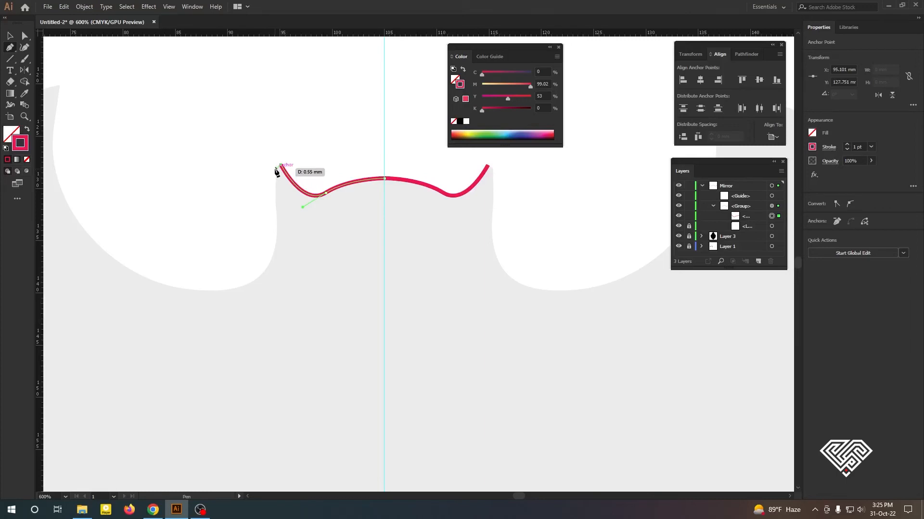
pyautogui.moveTo(277, 172); pyautogui.dragTo(276, 241)
pyautogui.click(276, 239)
pyautogui.scroll(-1, 375, 303)
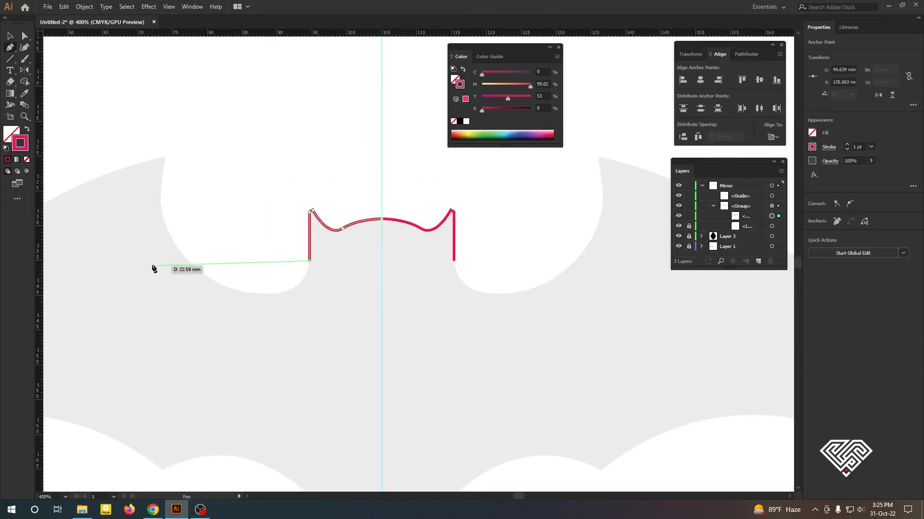
pyautogui.scroll(-1, 273, 214)
pyautogui.scroll(1, 367, 253)
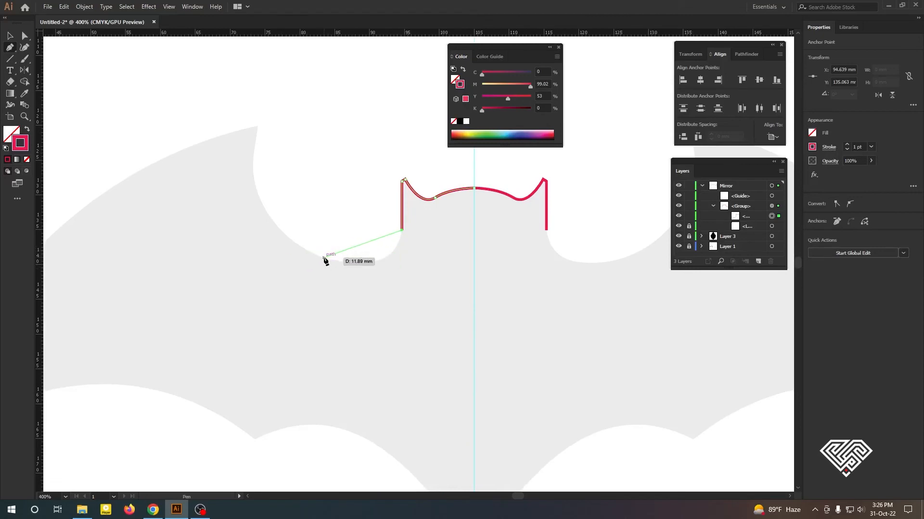
pyautogui.moveTo(318, 255); pyautogui.dragTo(254, 226)
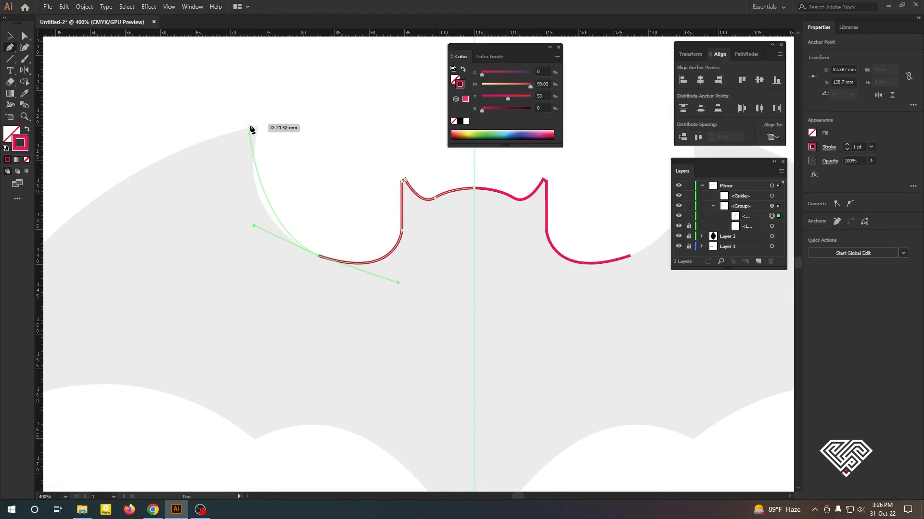
# - Trace the left wing from its upper point around the wing tip and along the scalloped edge to the bottom tip on the guide, and deselect
pyautogui.moveTo(258, 127); pyautogui.dragTo(181, 146)
pyautogui.hotkey('ctrl', '-')
pyautogui.hotkey('ctrl', '-')
pyautogui.hotkey('ctrl', '-')
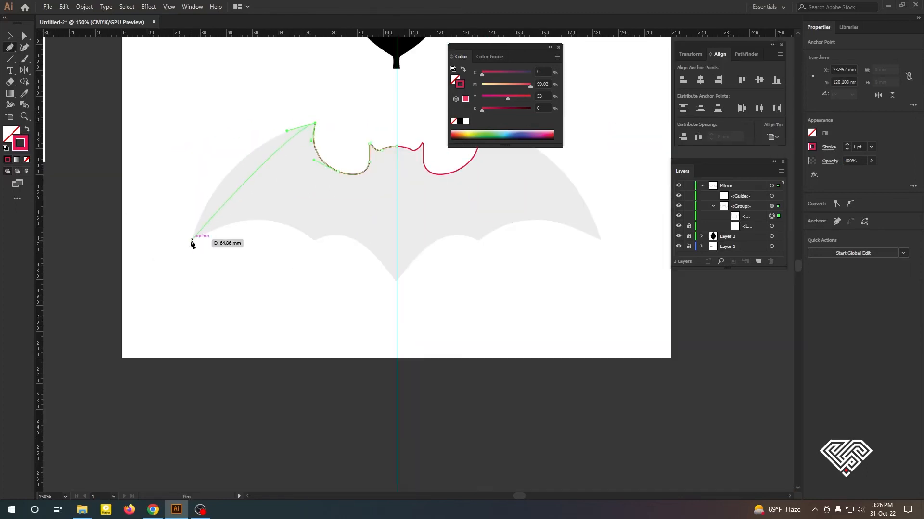
pyautogui.moveTo(192, 239); pyautogui.dragTo(212, 248)
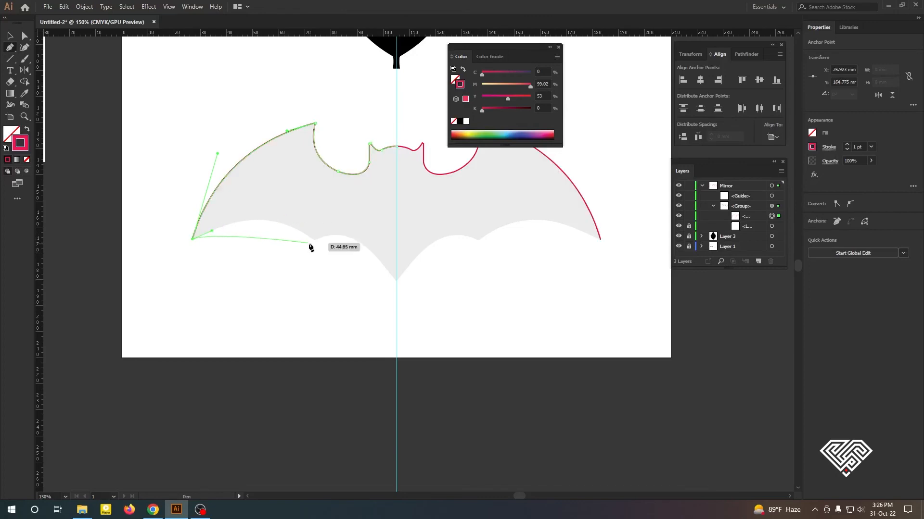
pyautogui.moveTo(314, 239); pyautogui.dragTo(435, 334)
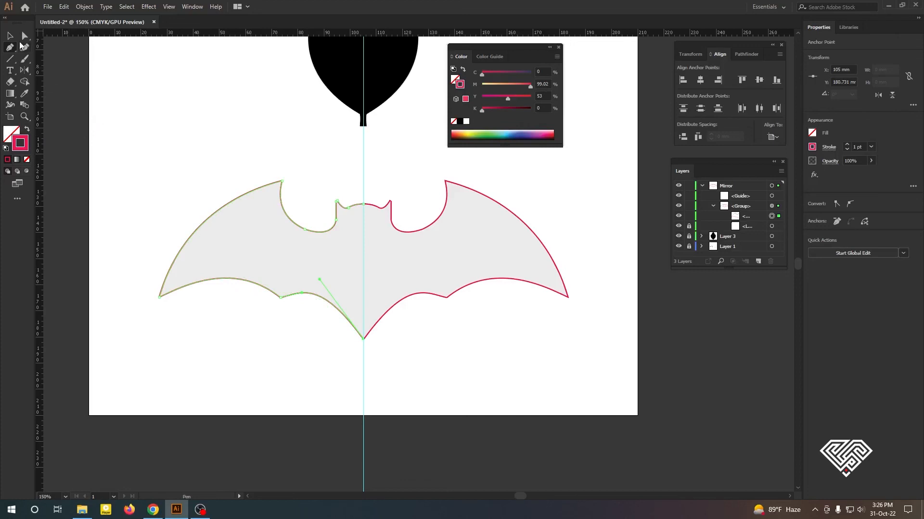
pyautogui.press('v')
pyautogui.click(155, 115)
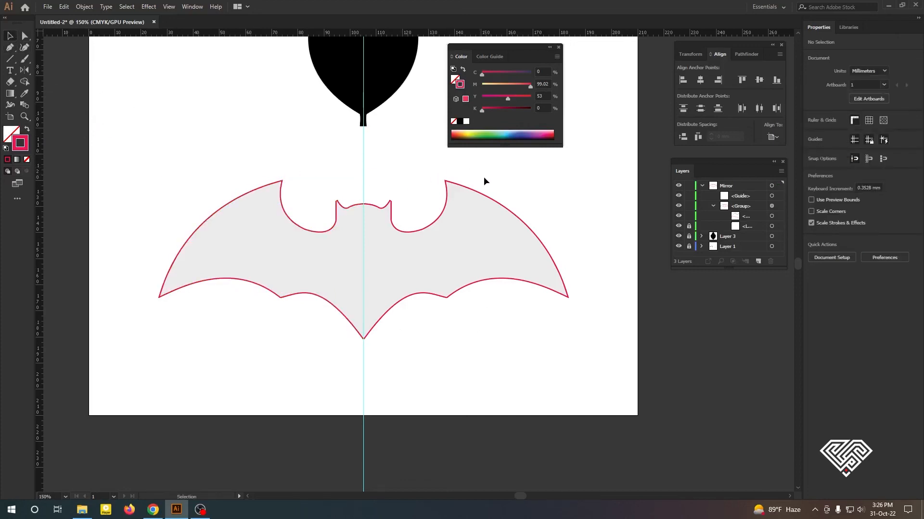
# - Select the group with the traced half of the bat and expand its appearance into real paths
pyautogui.moveTo(325, 351); pyautogui.dragTo(220, 278)
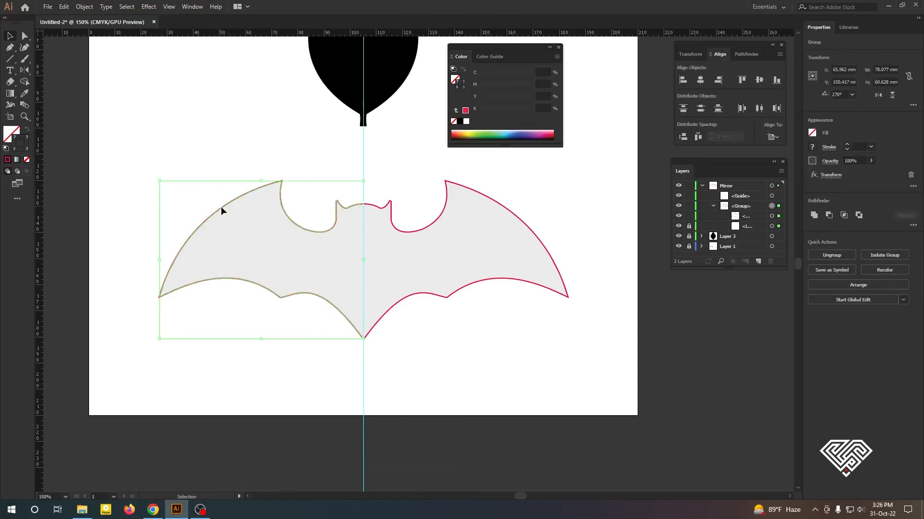
pyautogui.click(84, 7)
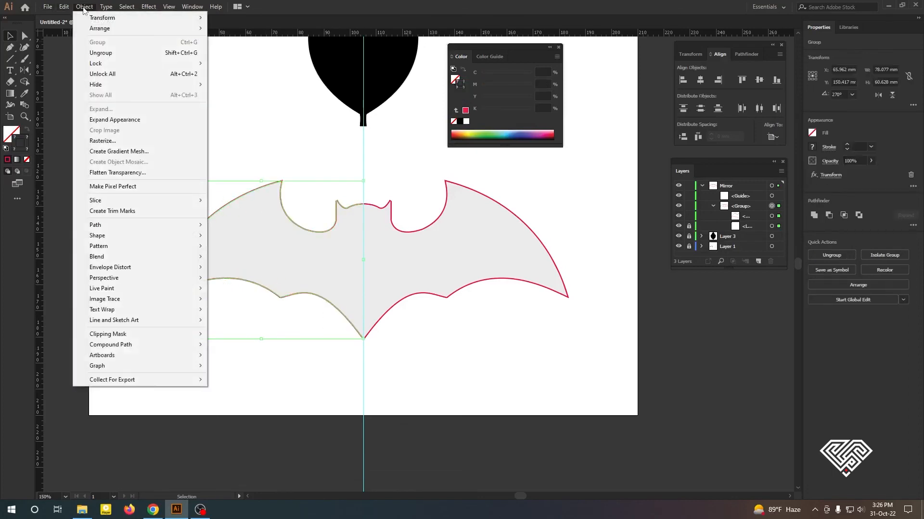
pyautogui.click(102, 117)
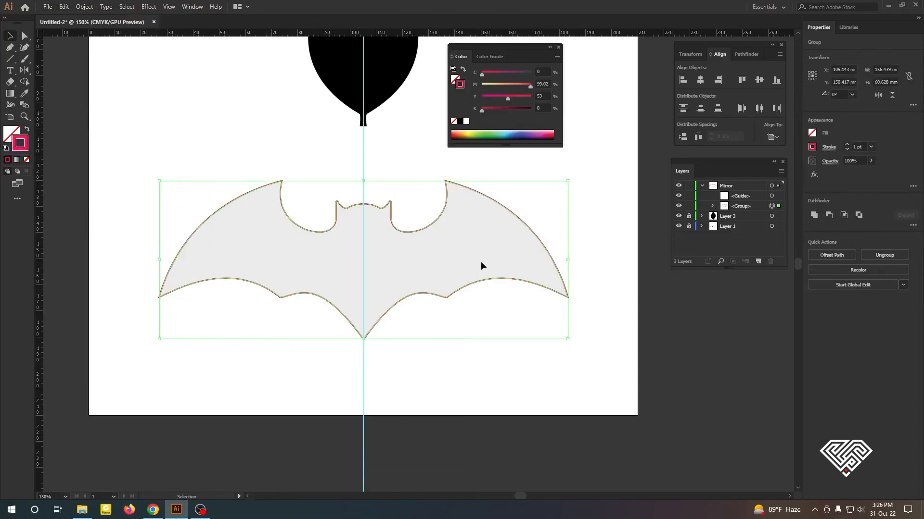
pyautogui.click(400, 324)
pyautogui.click(418, 232)
# - Examine how the two expanded halves meet on the centre line at the top of the bat's head
pyautogui.scroll(2, 399, 255)
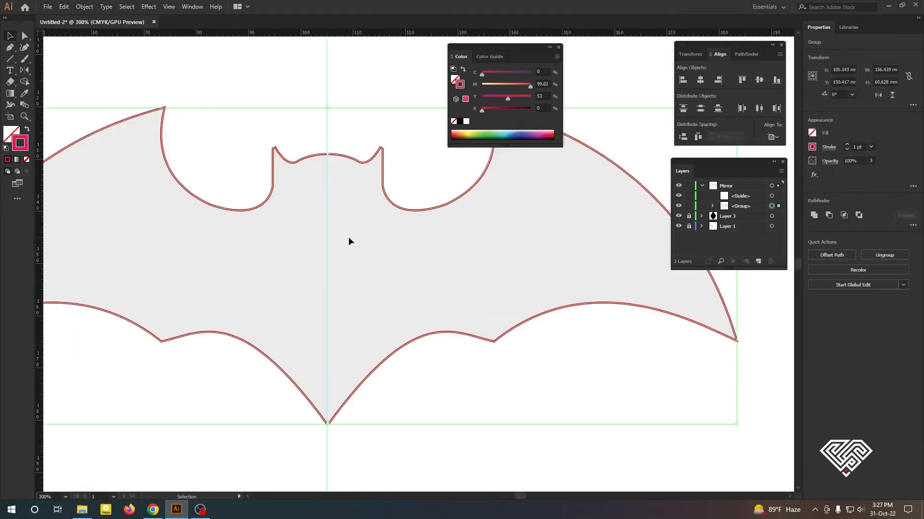
pyautogui.press('a')
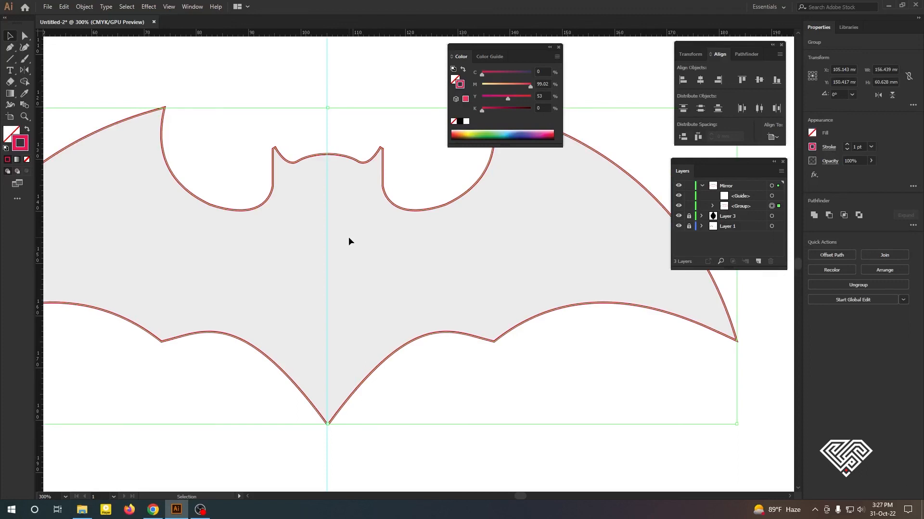
pyautogui.press('ctrl')
pyautogui.scroll(6, 332, 133)
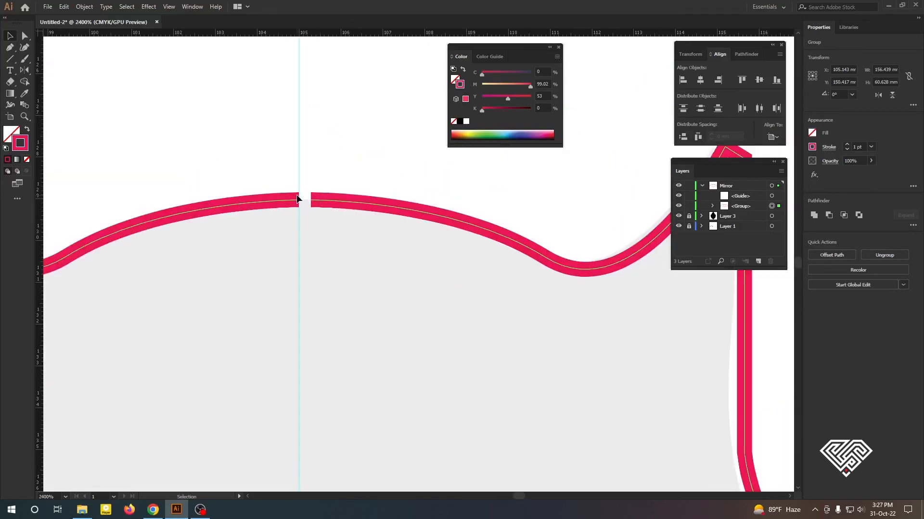
pyautogui.scroll(-4, 298, 198)
pyautogui.scroll(-2, 298, 195)
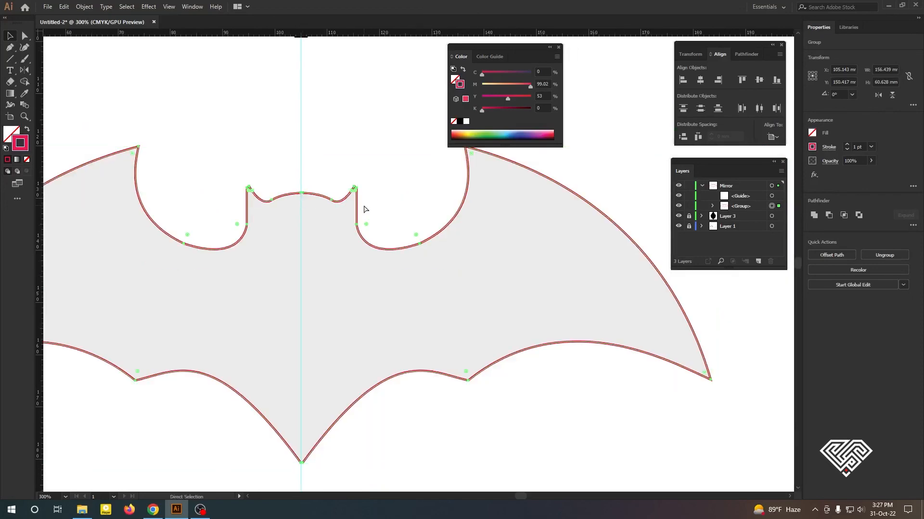
# - Examine how the expanded bat halves meet on the centre guide at the head's top and at the bottom tip
pyautogui.scroll(6, 268, 182)
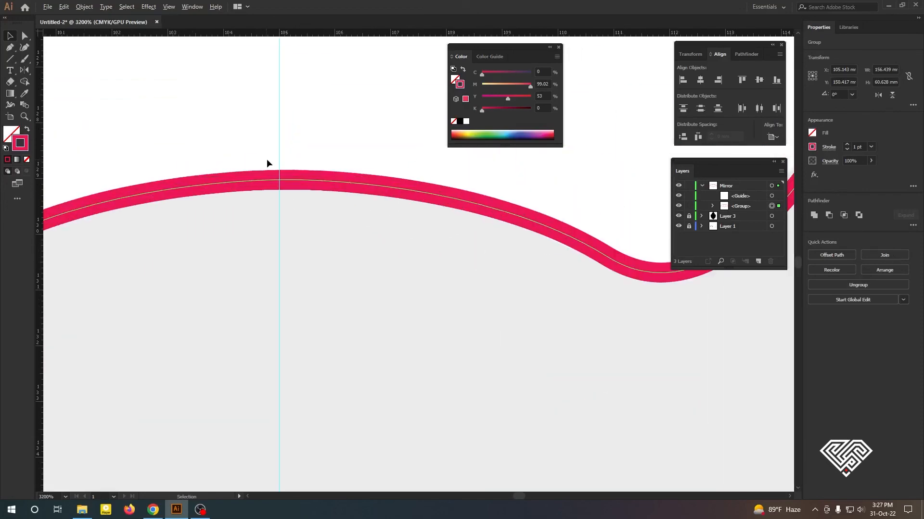
pyautogui.scroll(-6, 288, 168)
pyautogui.scroll(4, 290, 452)
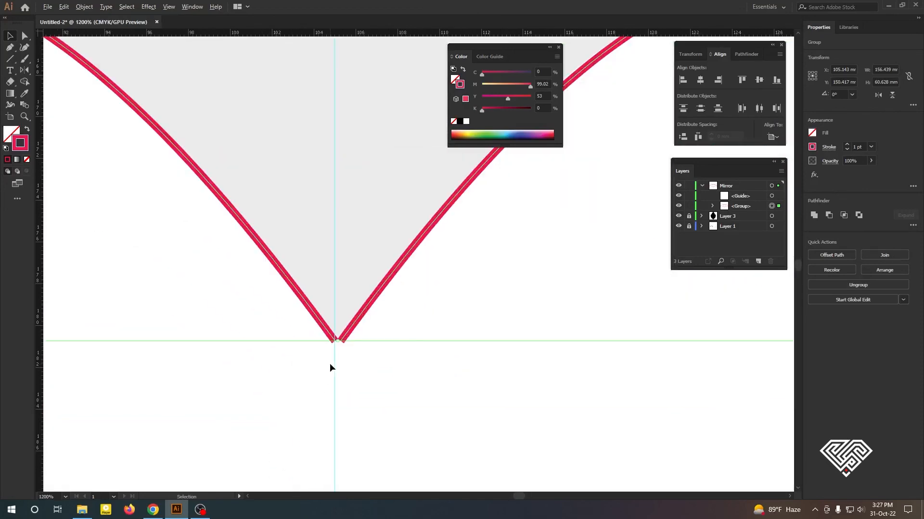
pyautogui.scroll(-4, 330, 367)
pyautogui.scroll(-2, 332, 374)
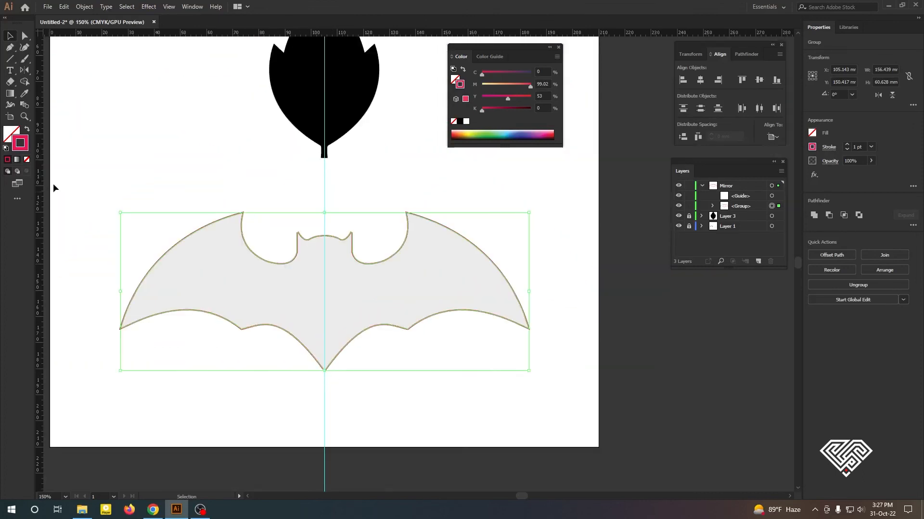
# - Swap the bat's fill and stroke to give it a solid pinkish-red fill without an outline, deselect it, and close the Color panel
pyautogui.click(28, 129)
pyautogui.click(171, 151)
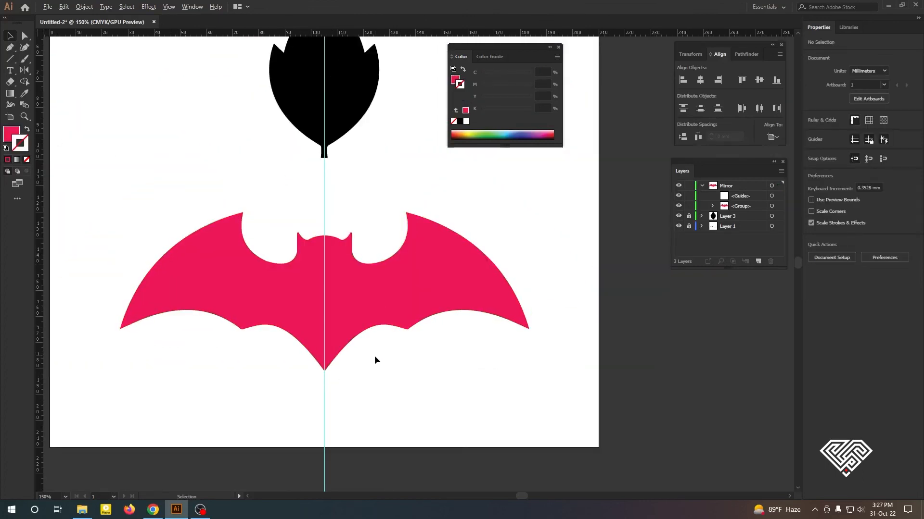
pyautogui.scroll(-1, 378, 368)
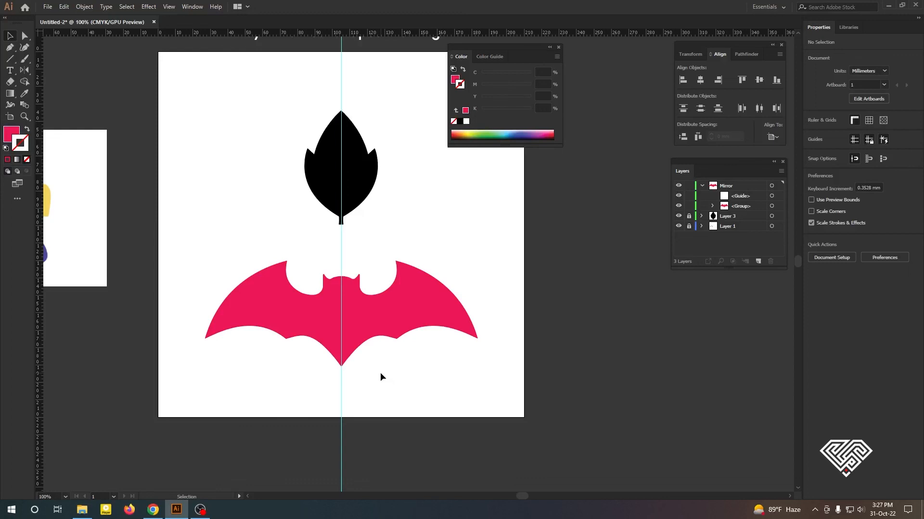
pyautogui.click(557, 47)
pyautogui.scroll(1, 288, 351)
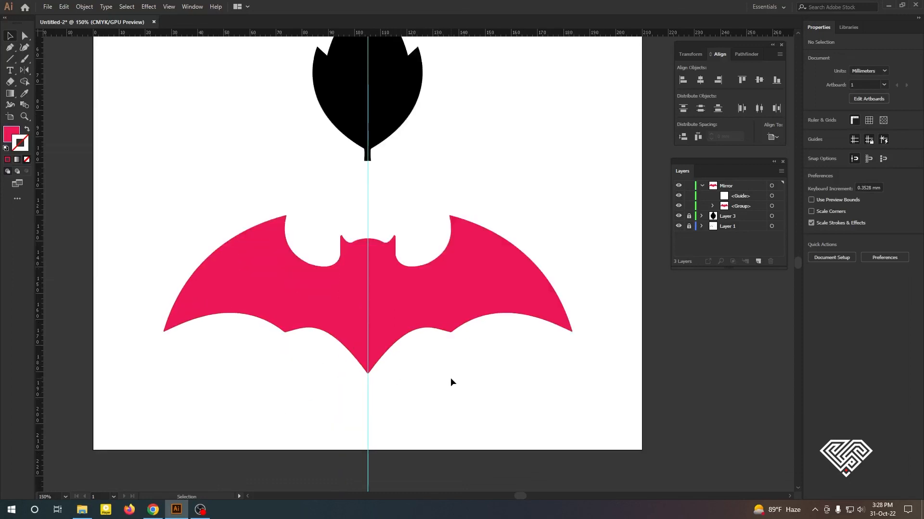